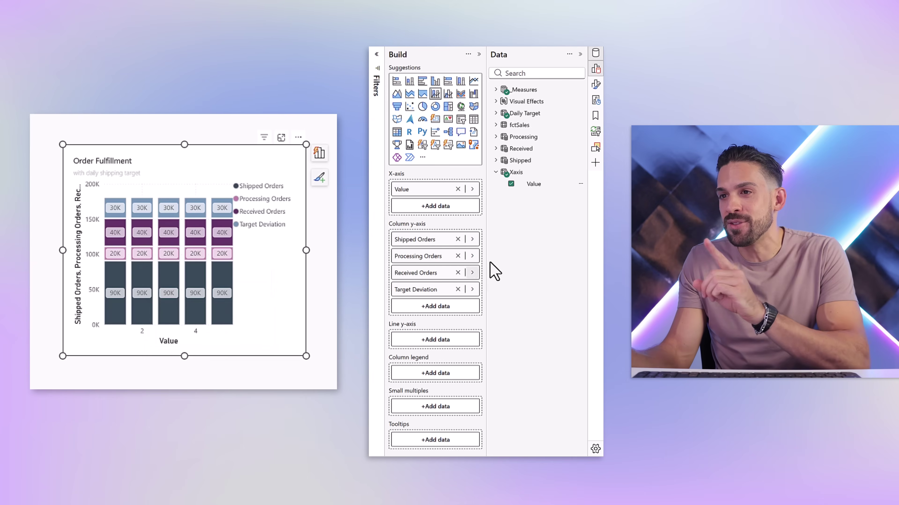
Step: Move Shipped Orders, Processing Orders, Received Orders and Target Deviation from the column y-axis to the tooltips
left_click_drag(422, 248, 444, 448)
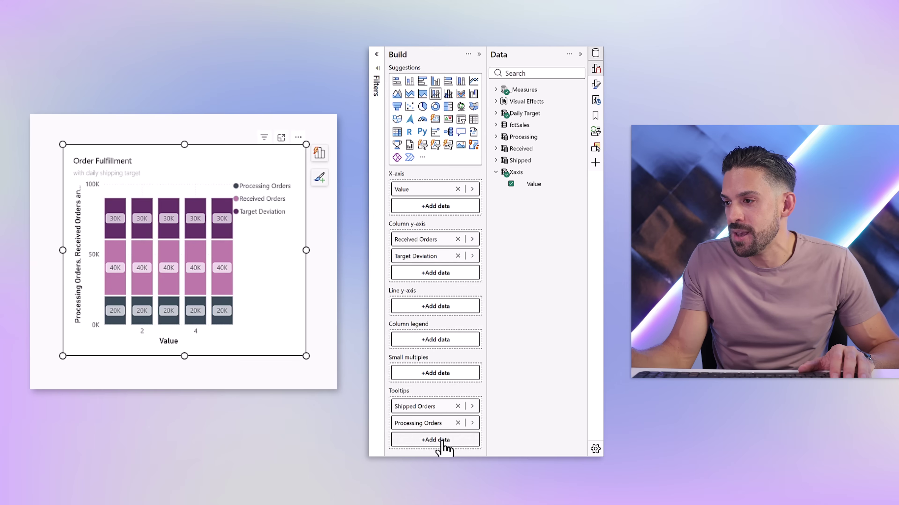
left_click_drag(431, 240, 449, 445)
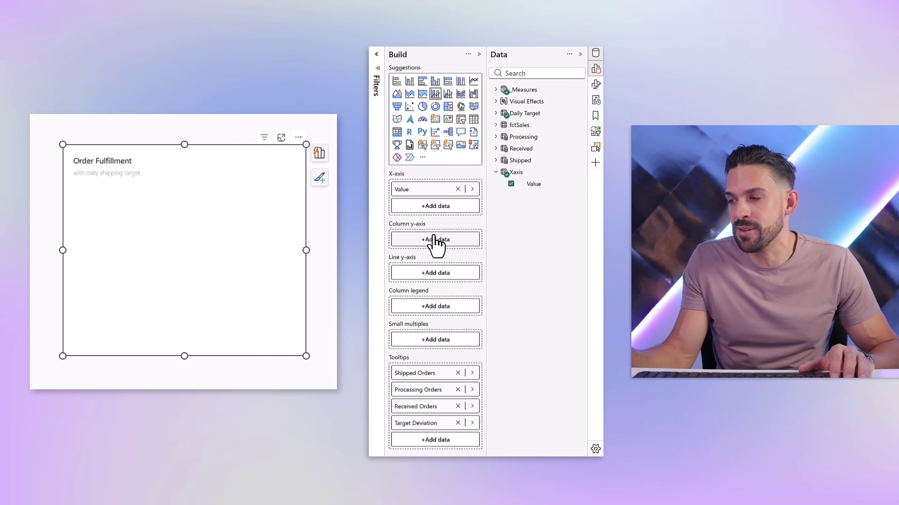
Step: Add a column y-axis visual calculation Shipped Column = IF([Value] = 2, [Shipped Orders]) and return to the report
left_click(435, 239)
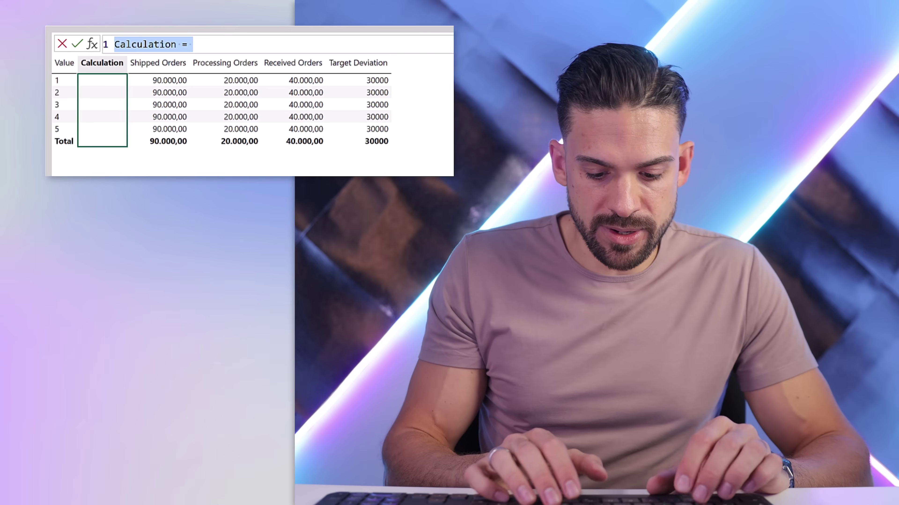
type("Shipped Column")
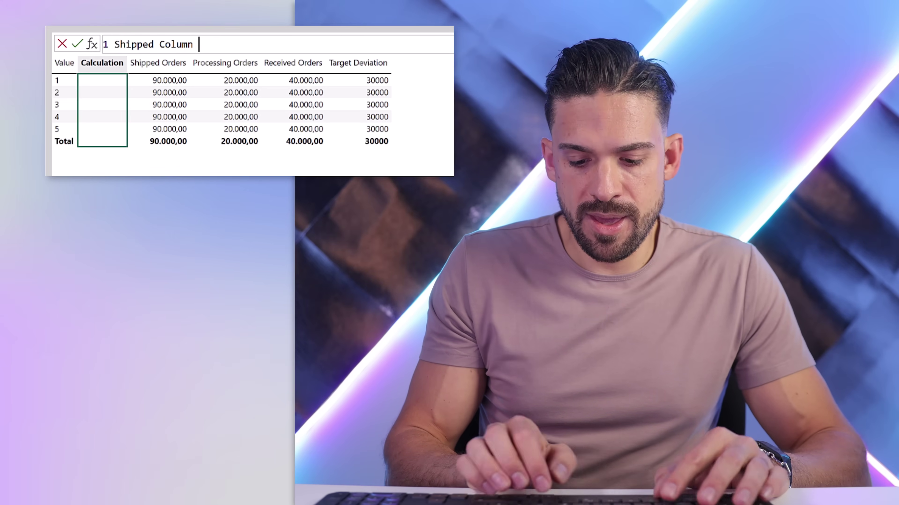
type(" = IF(")
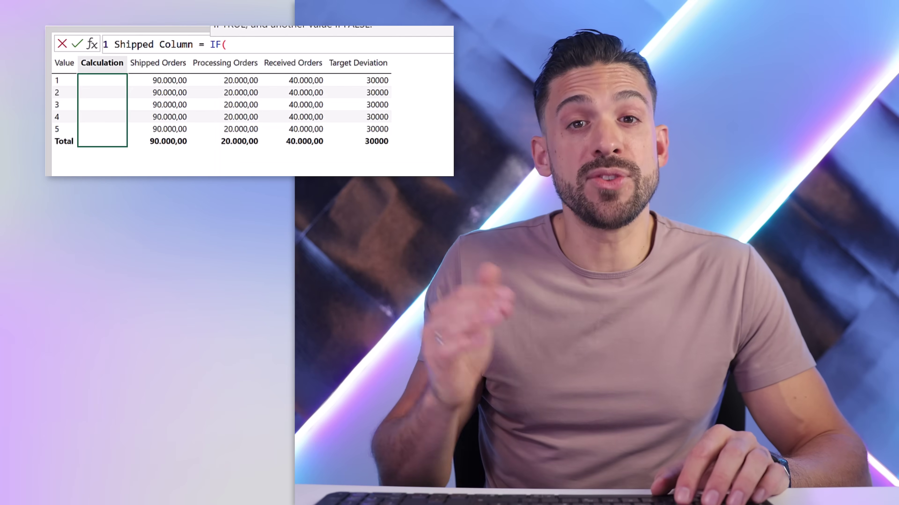
type(" value")
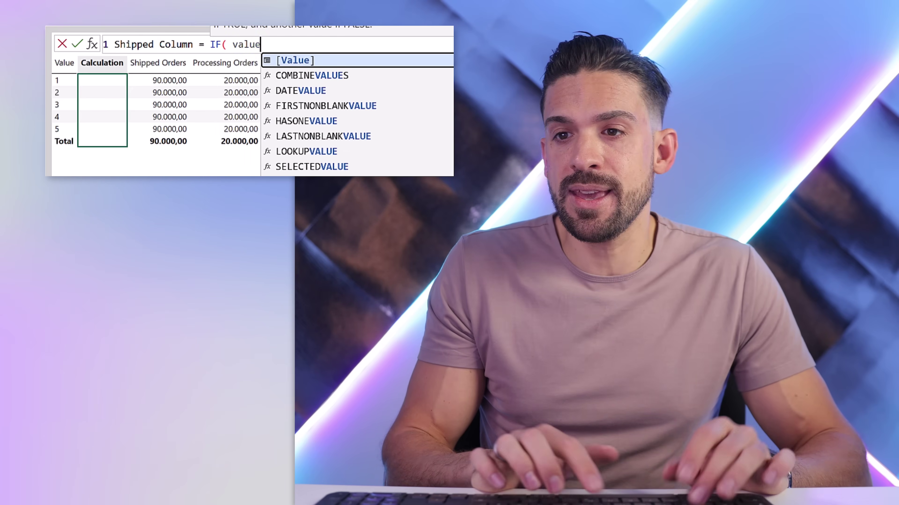
key("Tab")
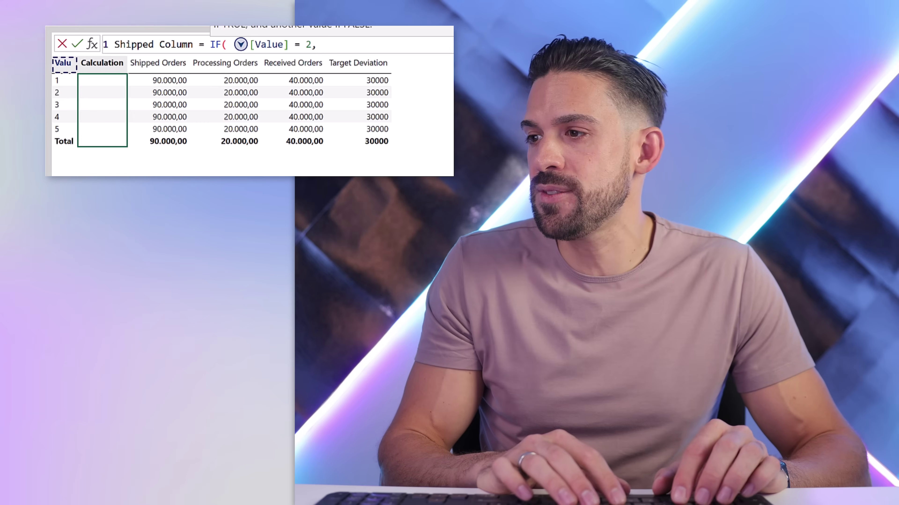
type("shipp")
key("Tab")
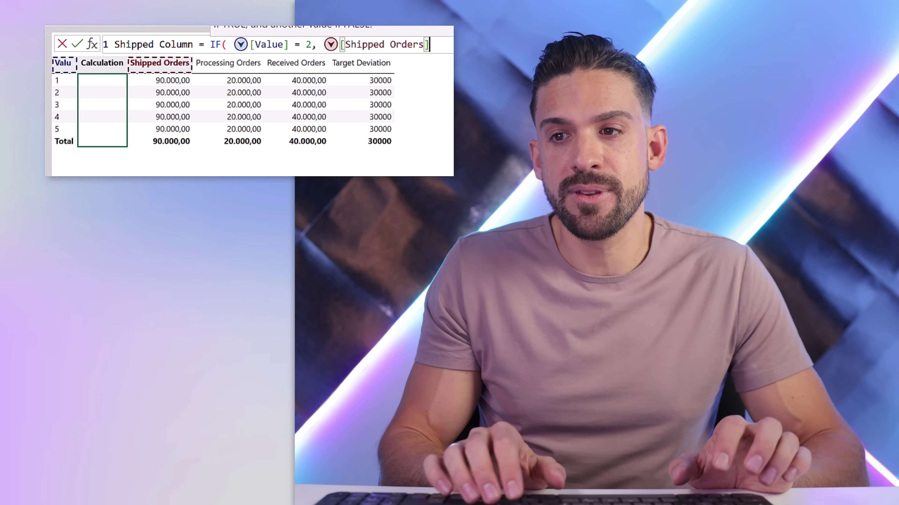
type(")")
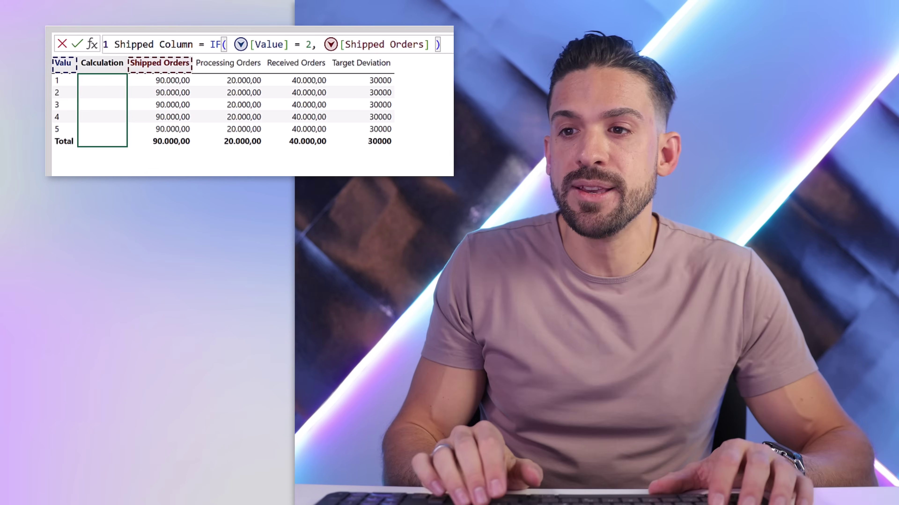
key("Return")
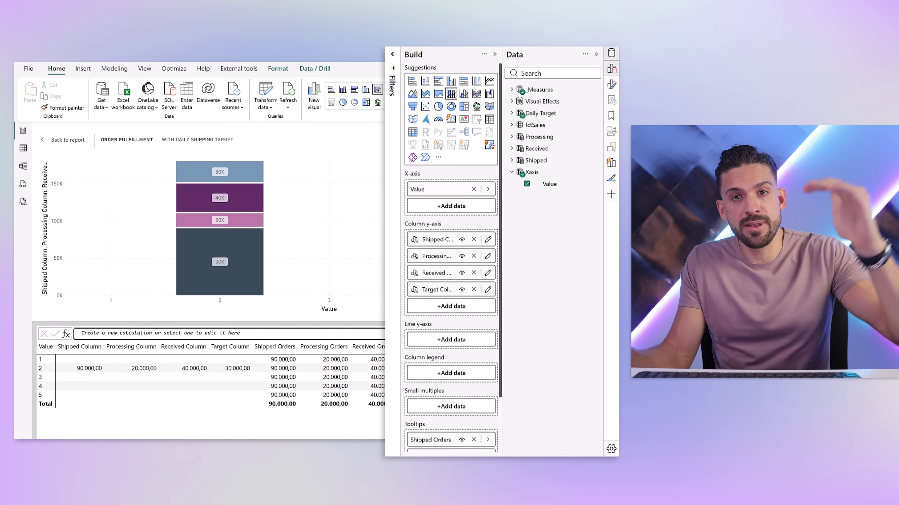
left_click(51, 140)
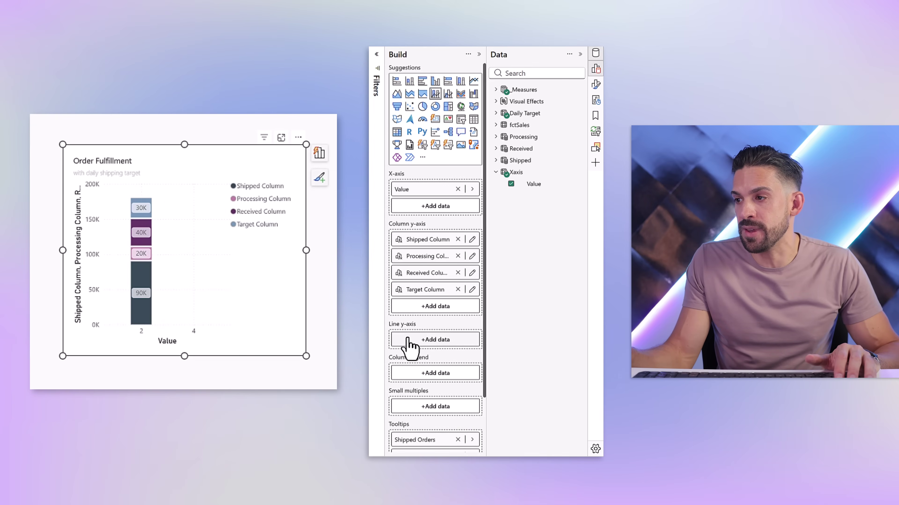
Step: Add a visual calculation to the line y-axis defined as Shipped Line = [Shipped Orders]
left_click(435, 340)
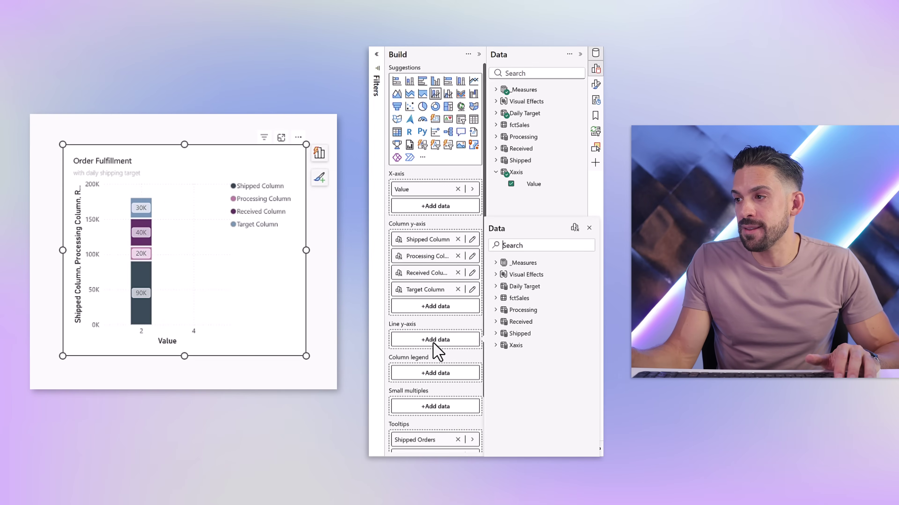
left_click(575, 227)
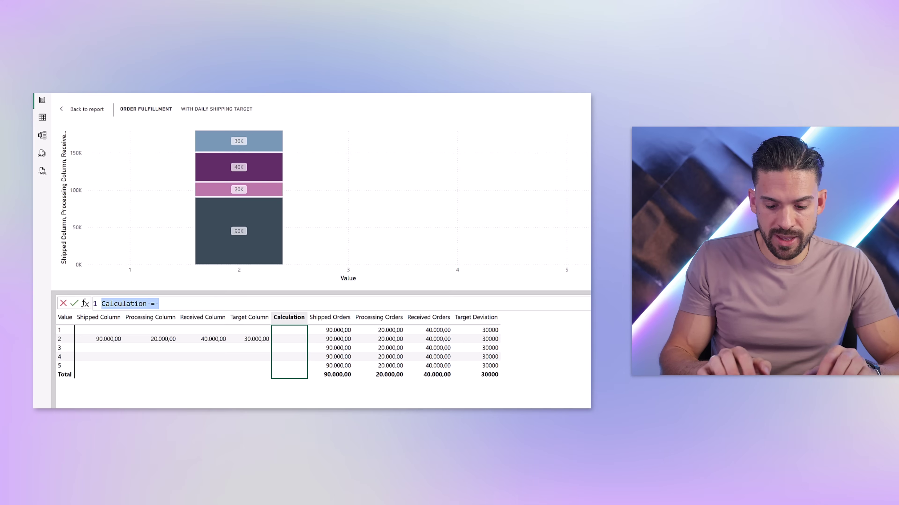
type("Shipped L")
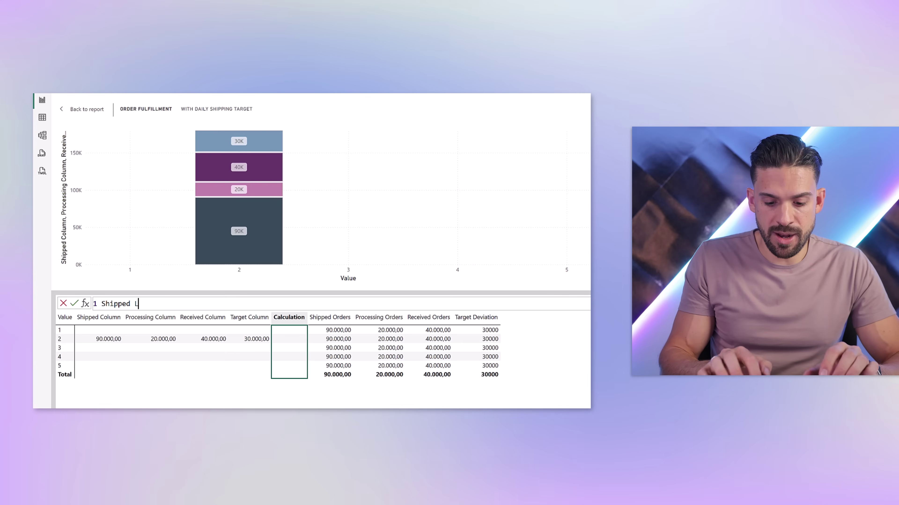
type("ine = ship")
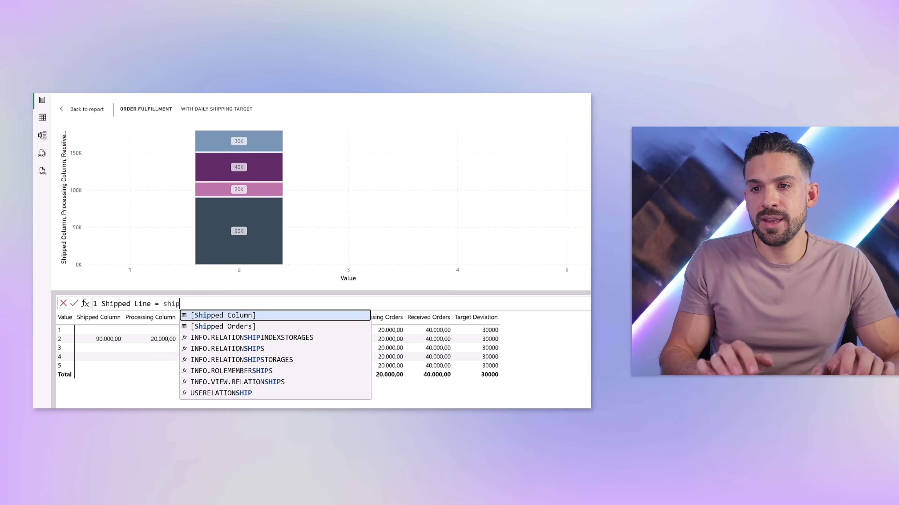
key("Down")
key("Tab")
key("Return")
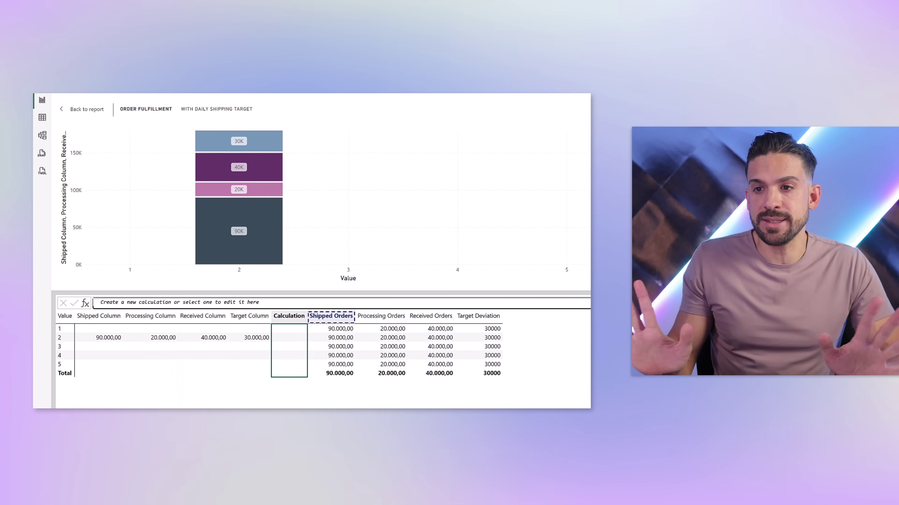
Step: Add a second line y-axis visual calculation defined as Processing Line = [Shipped Line] + [Processing Orders]
left_click(428, 354)
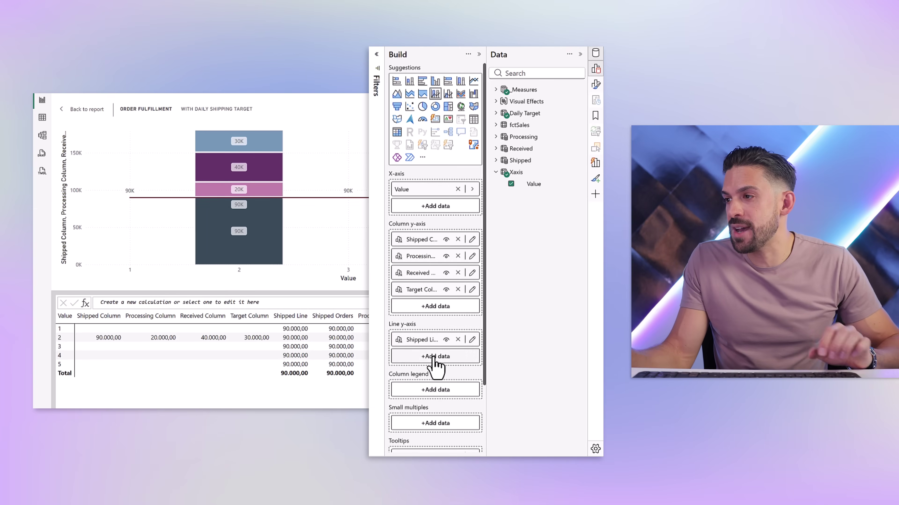
left_click(575, 133)
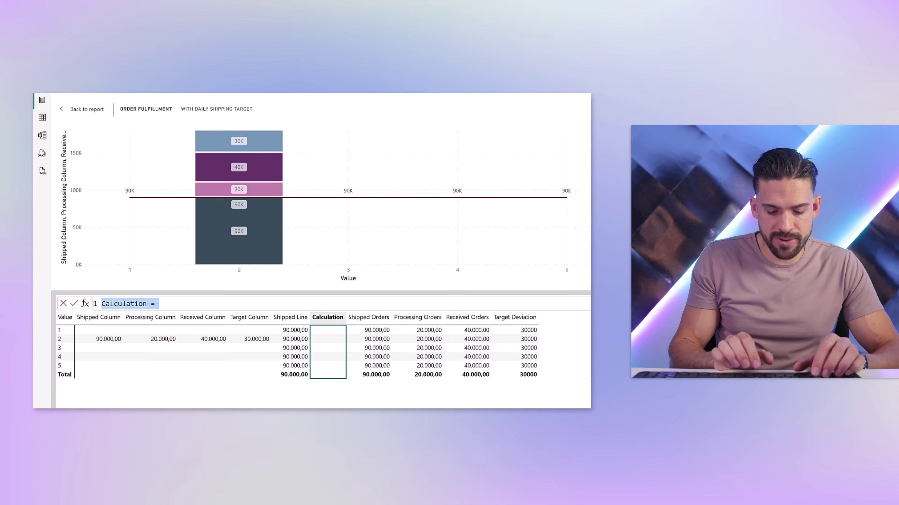
type("Processing Line")
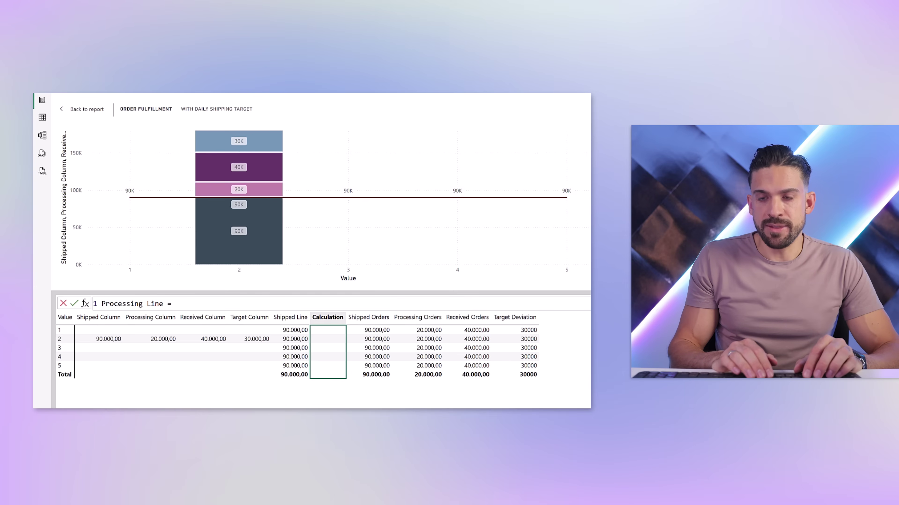
type("shipp")
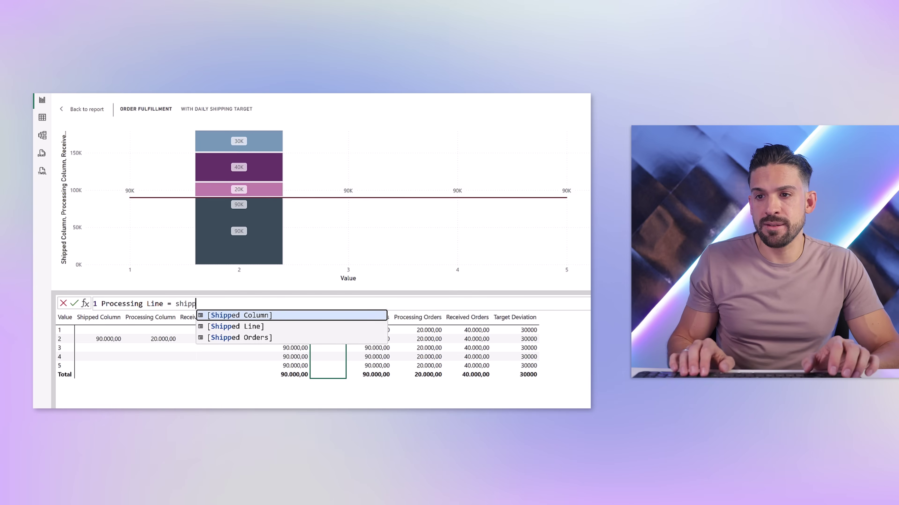
key("Down")
key("Tab")
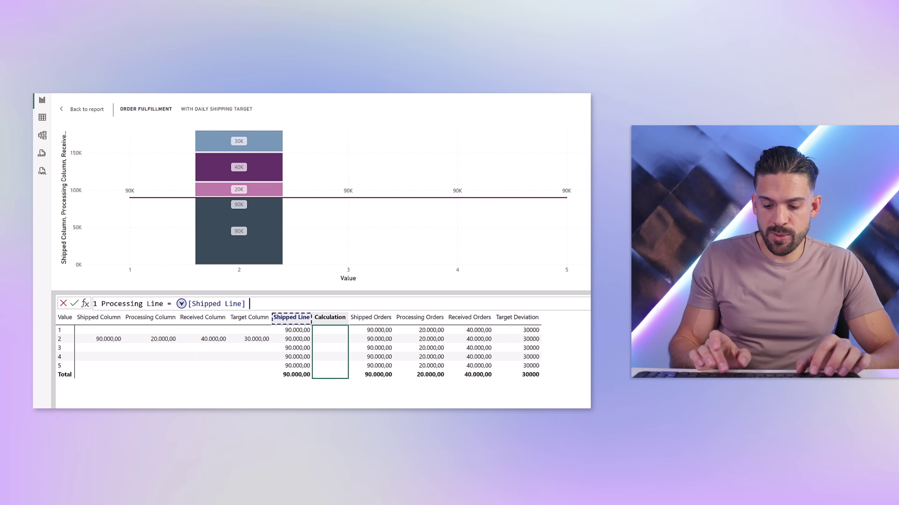
type("+ ")
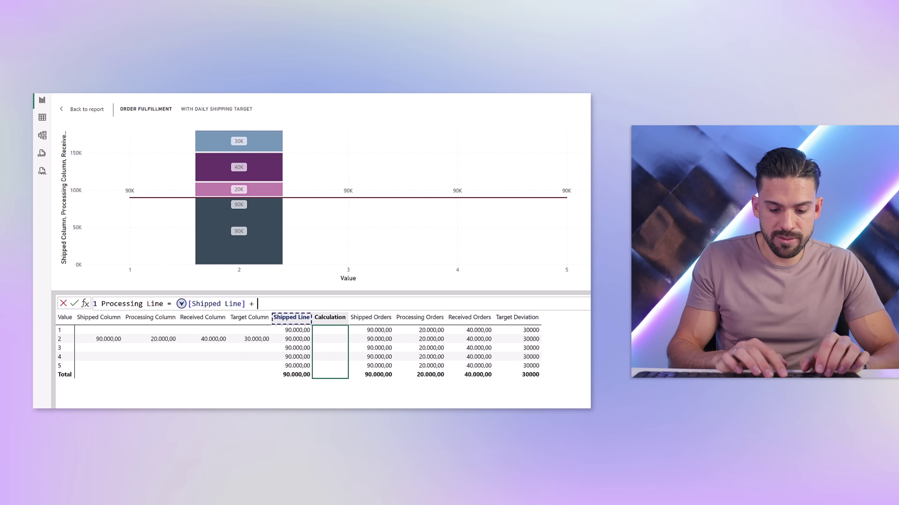
type("proce")
key("Down")
key("Tab")
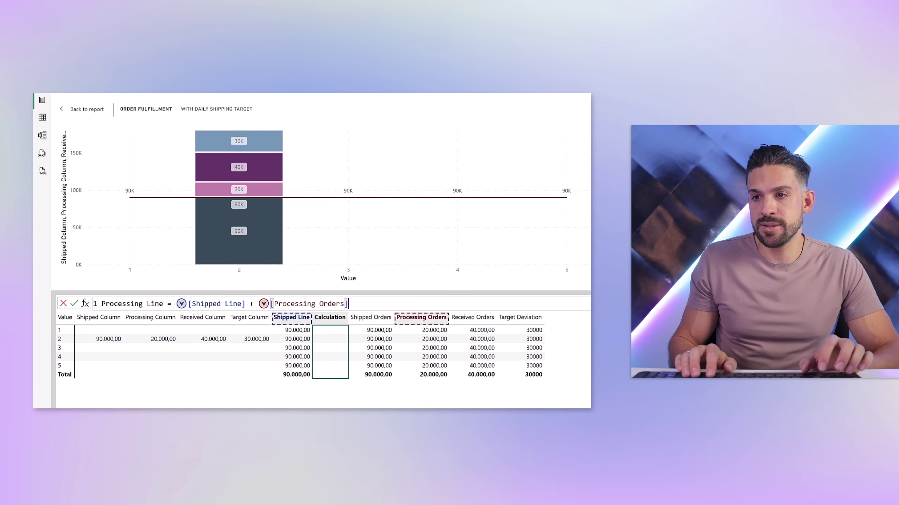
key("Return")
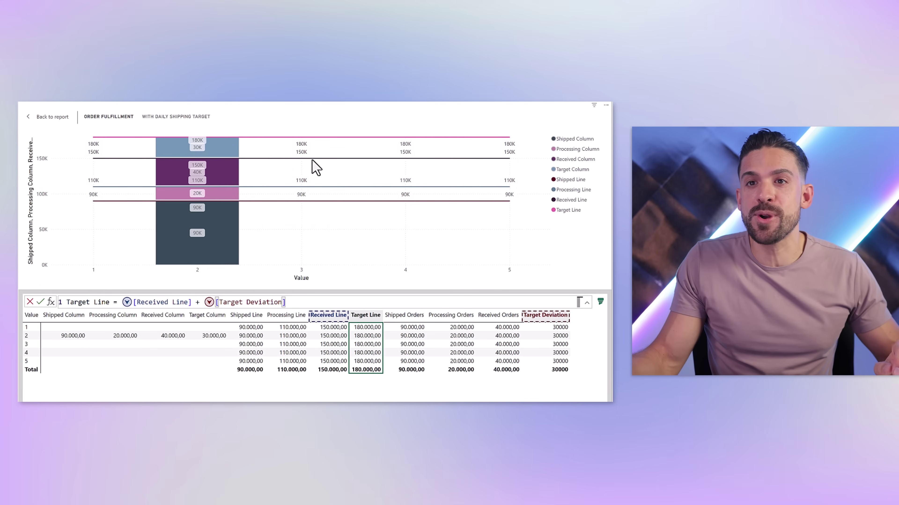
Step: Return to the report and turn off the Order Fulfillment chart's legend
left_click(53, 116)
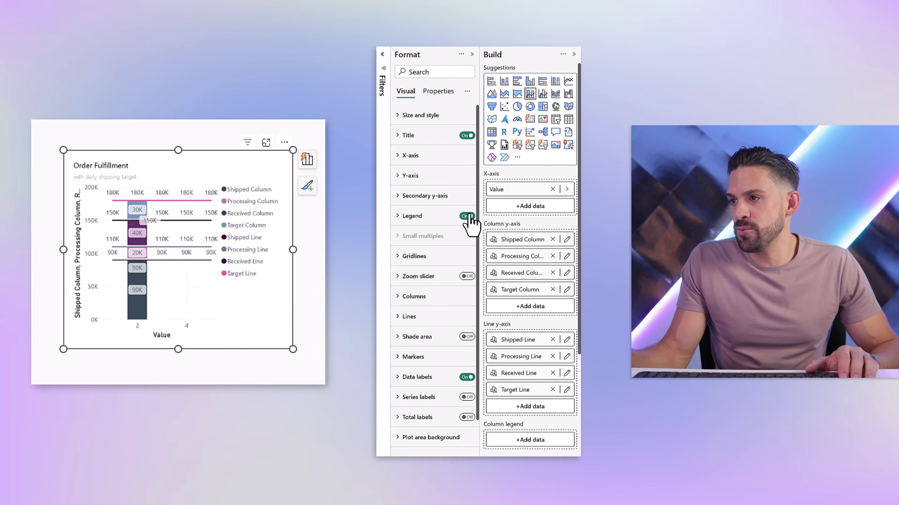
left_click(468, 216)
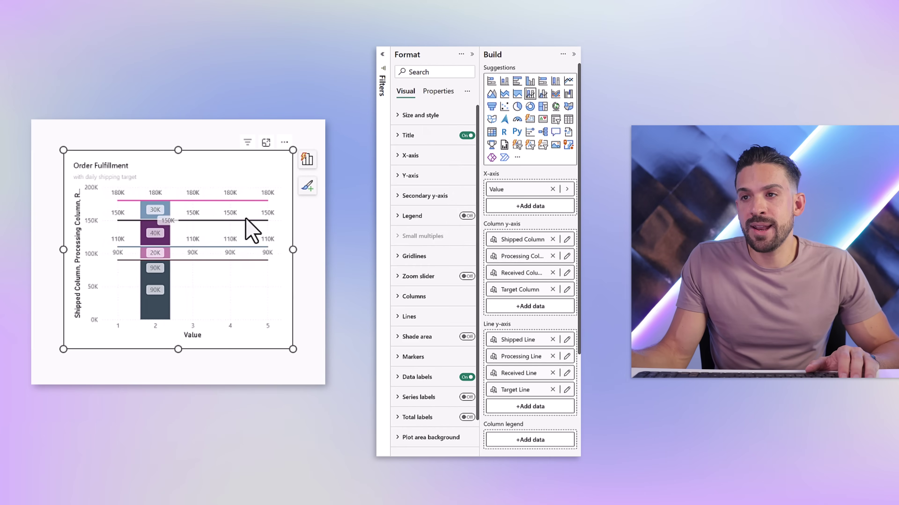
Step: Turn off the data labels for the Shipped Line, Processing Line, Received Line and Target Line series
scroll(467, 339, "down", 2)
left_click(417, 341)
scroll(453, 342, "down", 5)
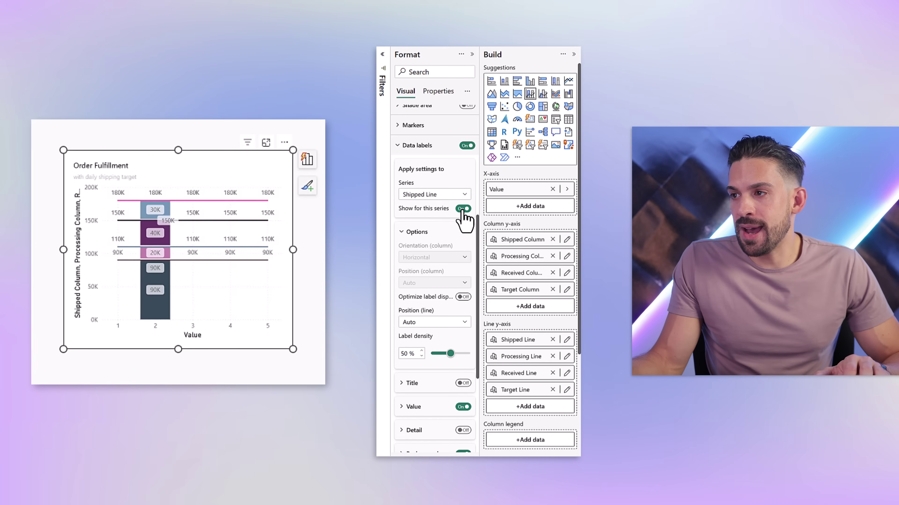
left_click(459, 195)
left_click(446, 279)
left_click(463, 194)
left_click(445, 289)
left_click(464, 209)
left_click(463, 194)
left_click(446, 298)
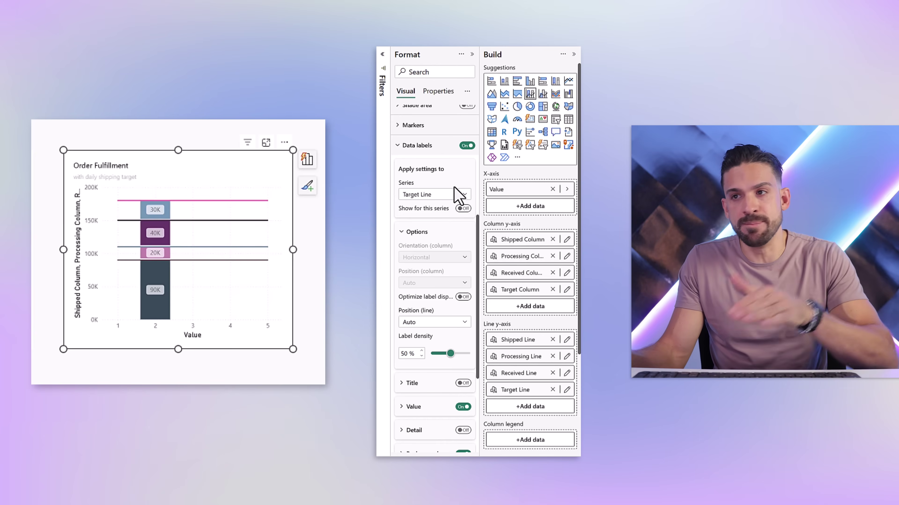
left_click(418, 146)
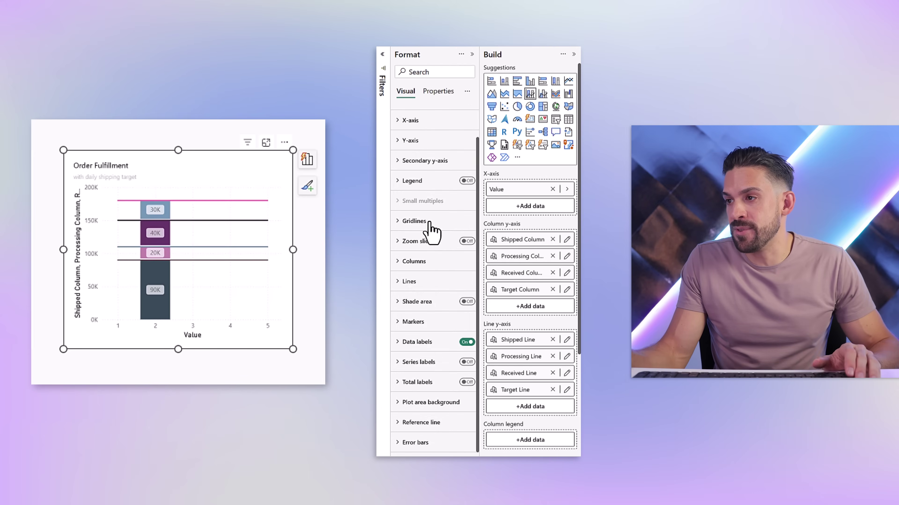
Step: Hide the Processing Line and Received Line series in the chart's line settings
left_click(432, 282)
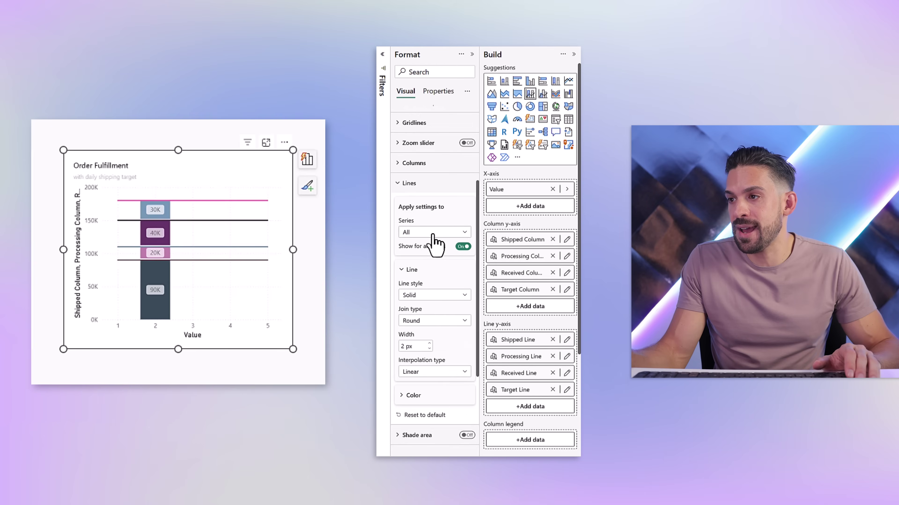
left_click(432, 234)
left_click(442, 267)
left_click(456, 232)
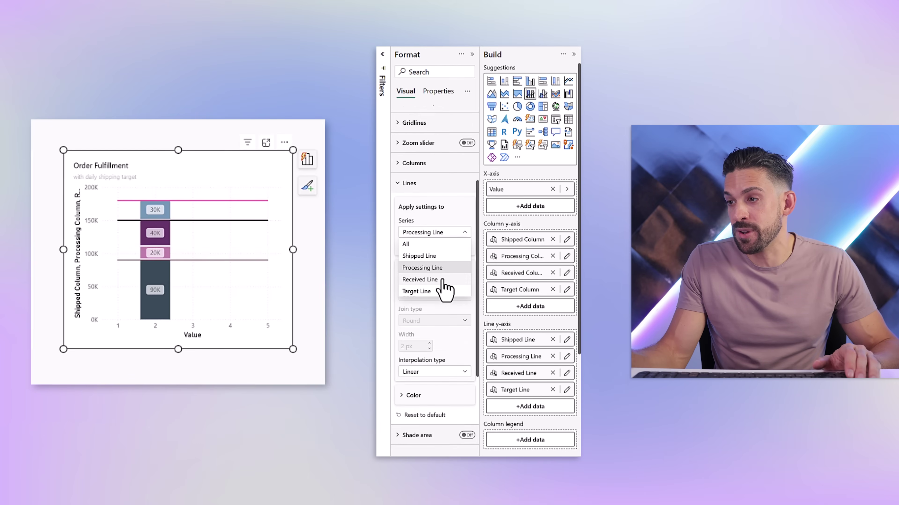
left_click(421, 280)
left_click(463, 247)
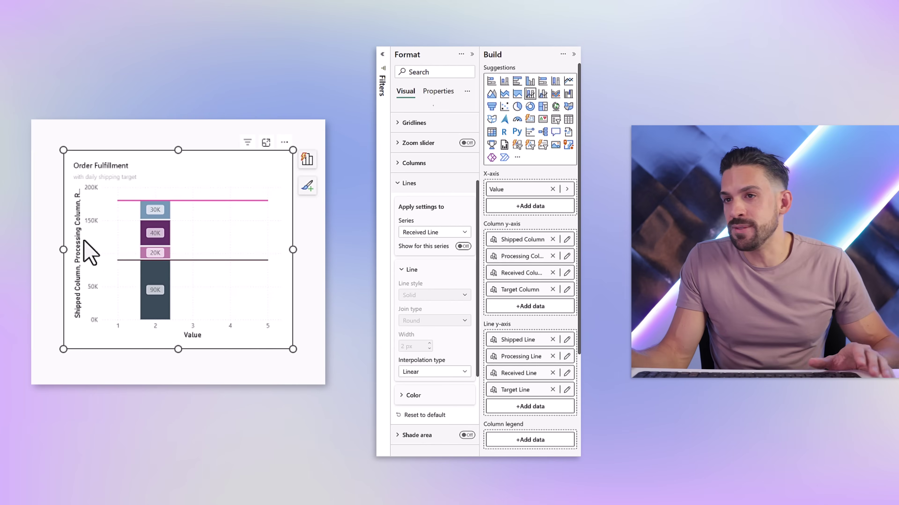
Step: Turn off the X-axis values and title, and open the Y-axis settings
left_click(421, 188)
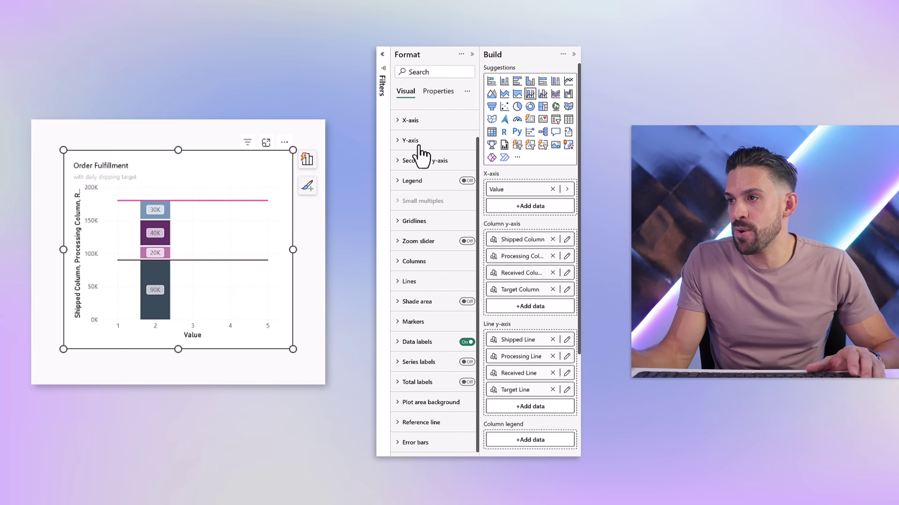
left_click(411, 122)
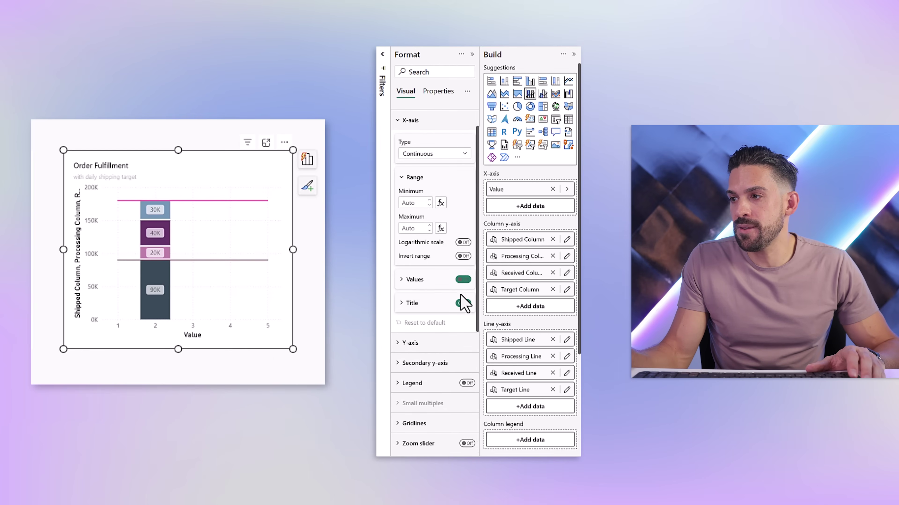
left_click(462, 303)
scroll(440, 206, "up", 1)
left_click(429, 157)
left_click(429, 177)
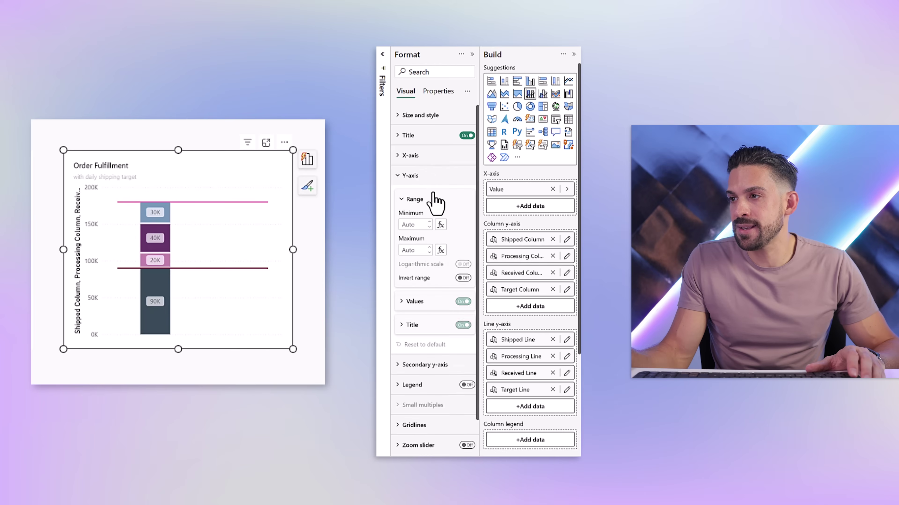
Step: Turn off the Y-axis values and title of the Order Fulfillment chart
left_click(463, 302)
left_click(463, 325)
left_click(423, 176)
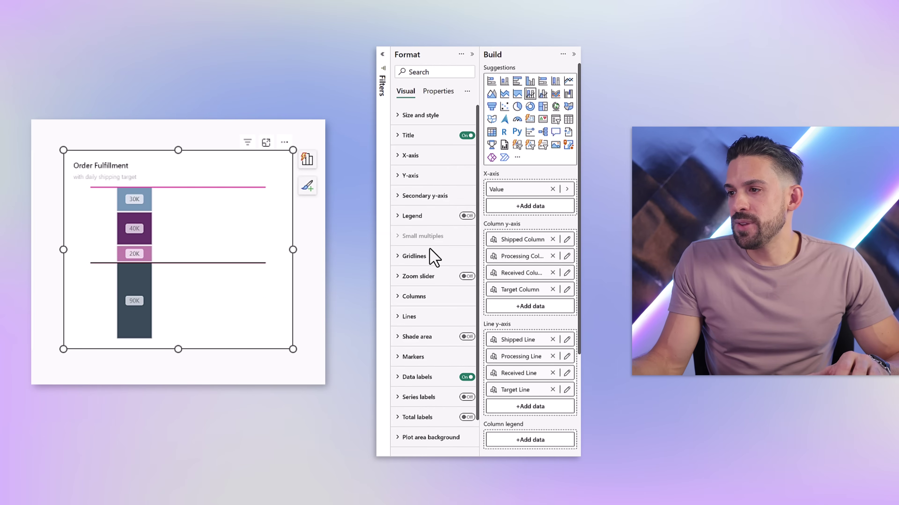
Step: Set the Shipped Column series color to the darkest slate-blue shade in the chart's column settings
left_click(423, 300)
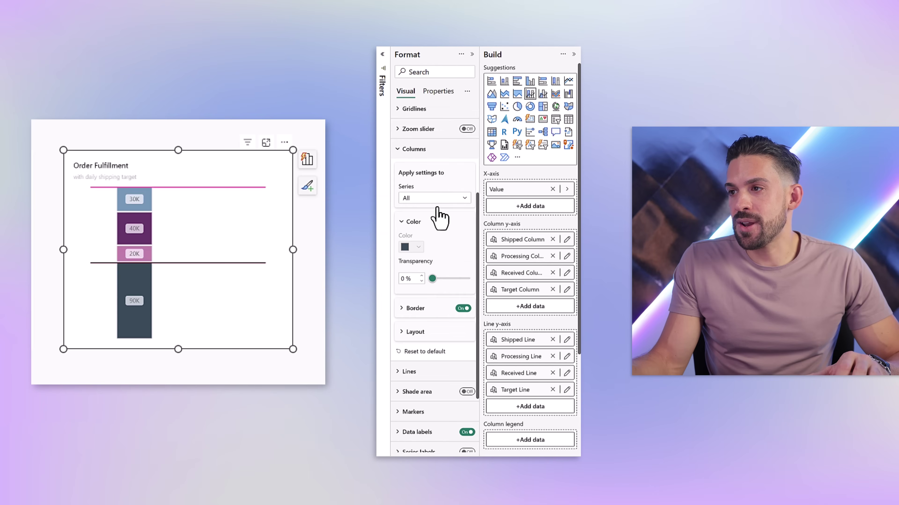
left_click(438, 201)
left_click(436, 224)
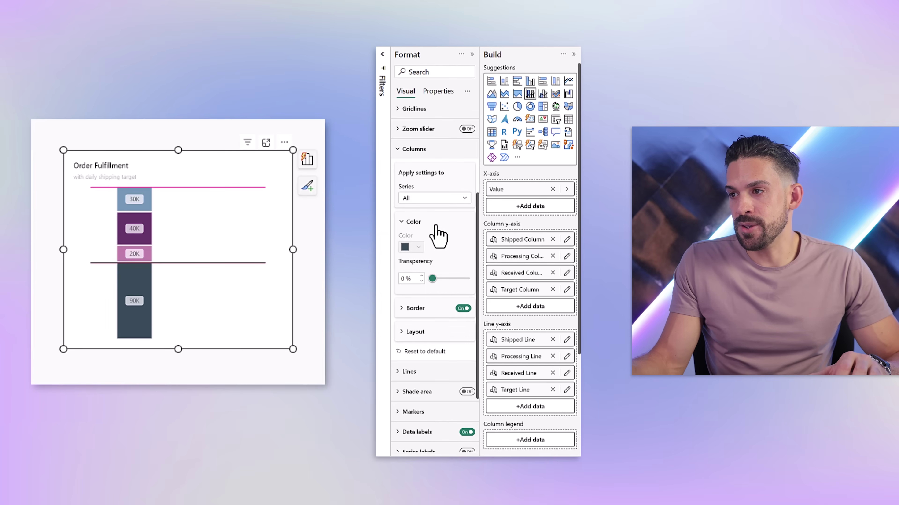
left_click(421, 248)
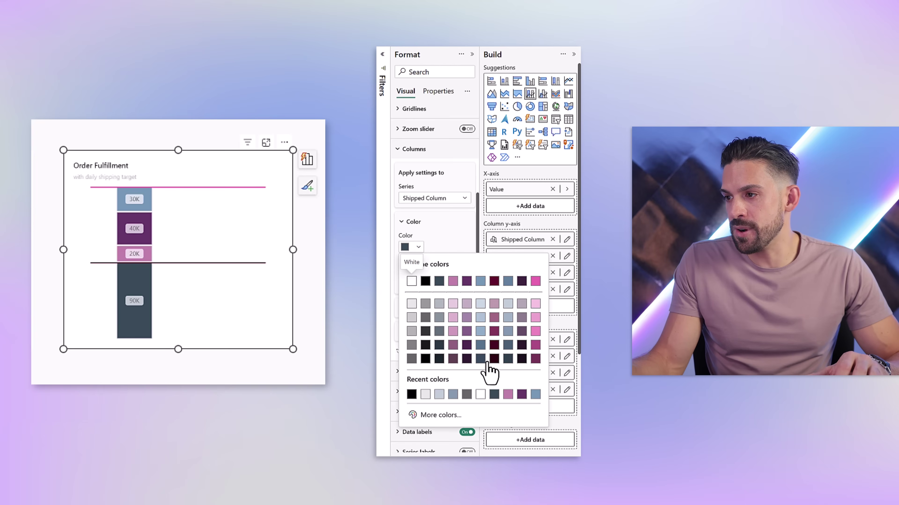
left_click(508, 359)
Step: Color the Processing Column series medium slate blue and the Received Column series light slate blue
left_click(431, 200)
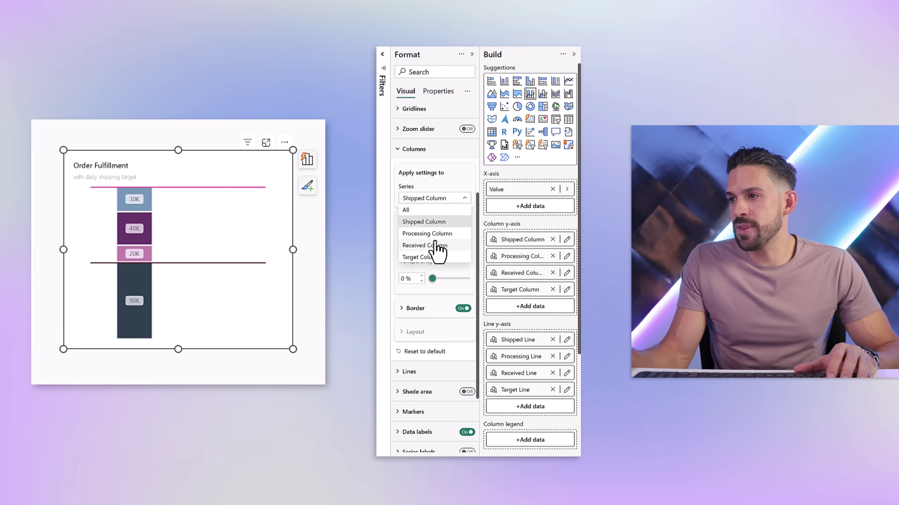
left_click(431, 233)
left_click(419, 247)
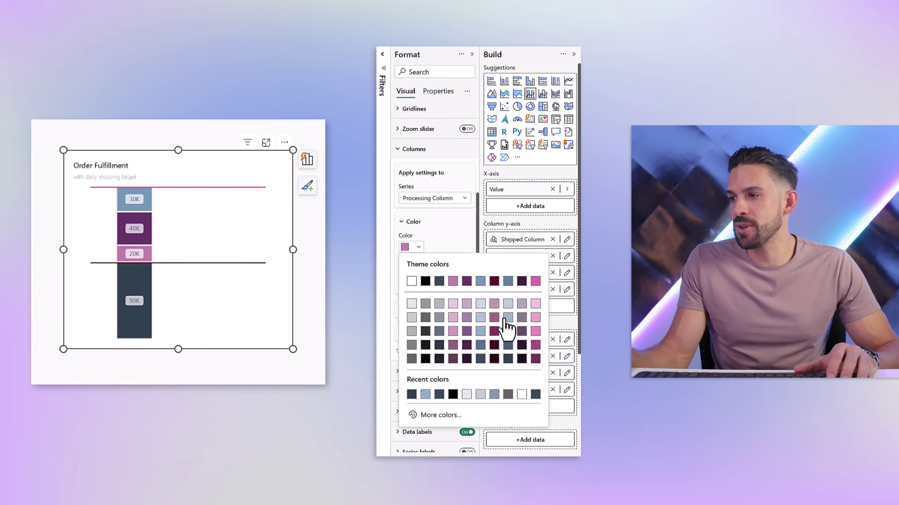
left_click(508, 333)
left_click(433, 199)
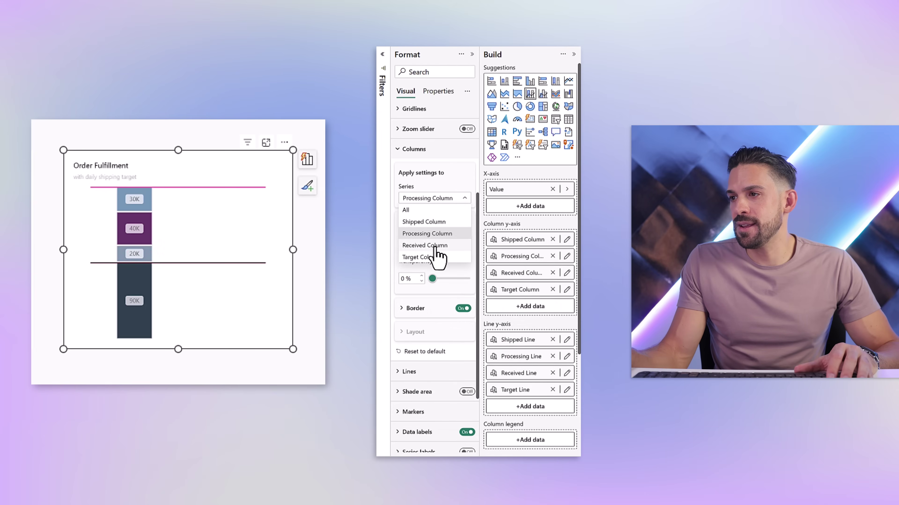
left_click(454, 268)
left_click(416, 250)
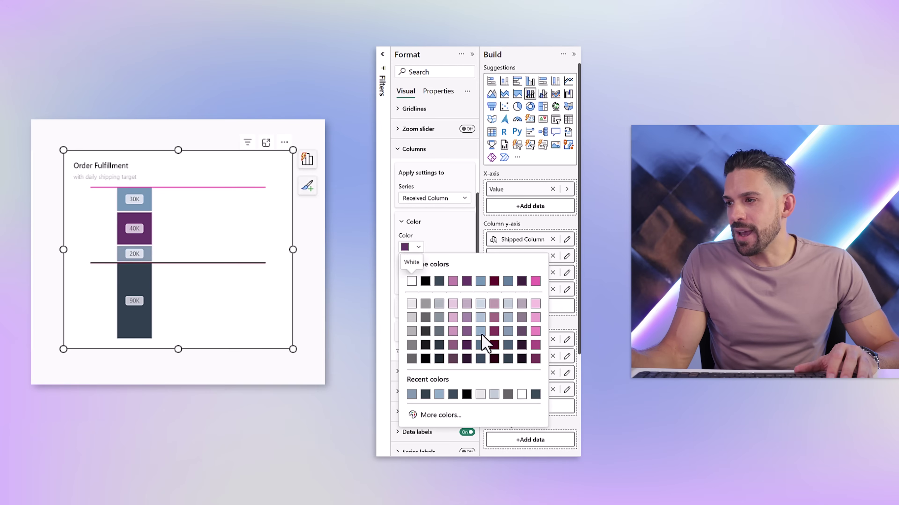
left_click(508, 305)
Step: Color the Target Column series light gray and set its transparency to 80%
left_click(435, 198)
left_click(426, 256)
left_click(418, 247)
left_click(412, 304)
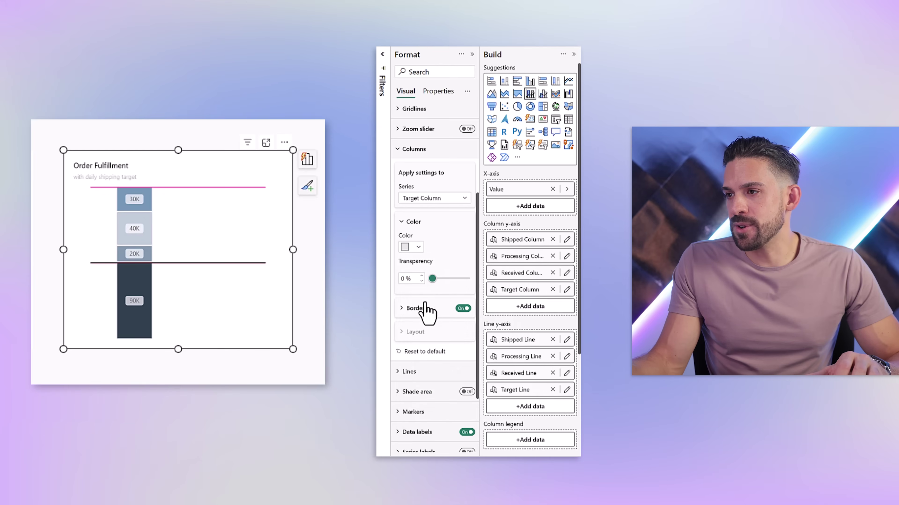
left_click_drag(431, 278, 461, 279)
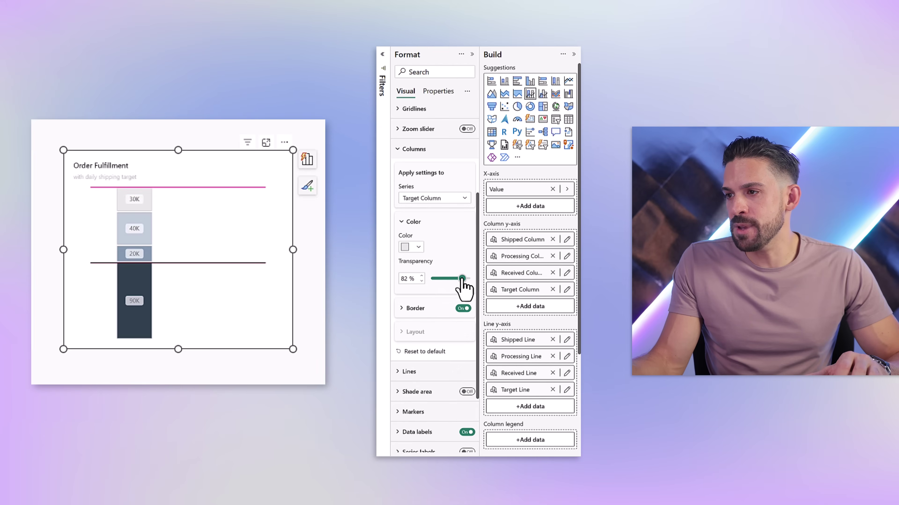
left_click(421, 281)
left_click(421, 281)
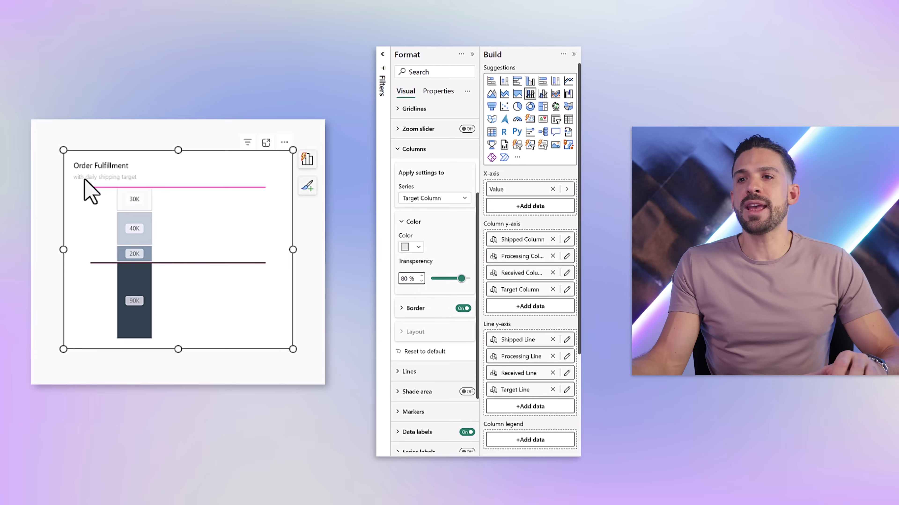
Step: Set the Target Line series color to black in the chart's line settings
left_click(413, 149)
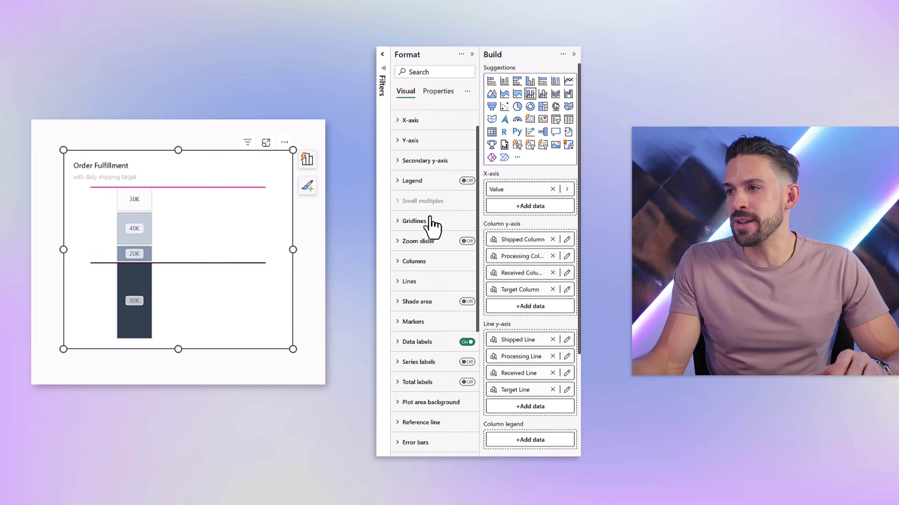
left_click(409, 281)
scroll(417, 283, "down", 3)
left_click(432, 183)
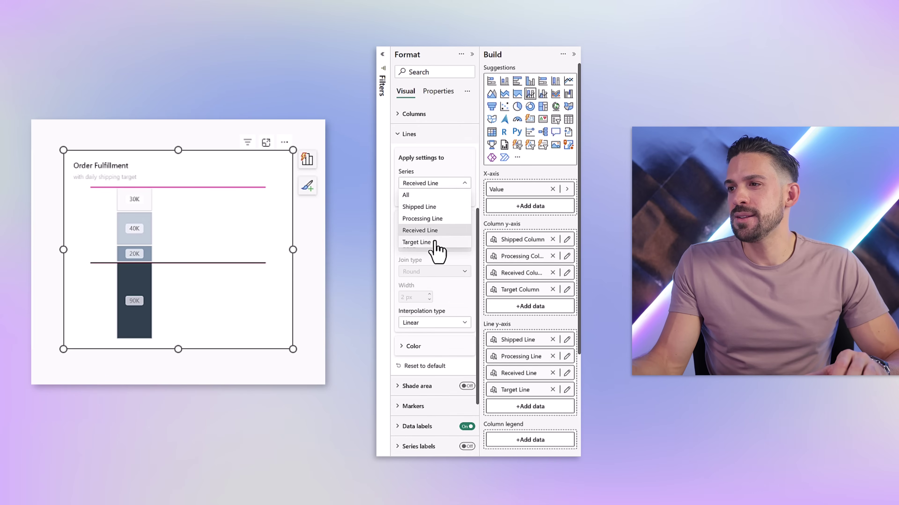
left_click(417, 242)
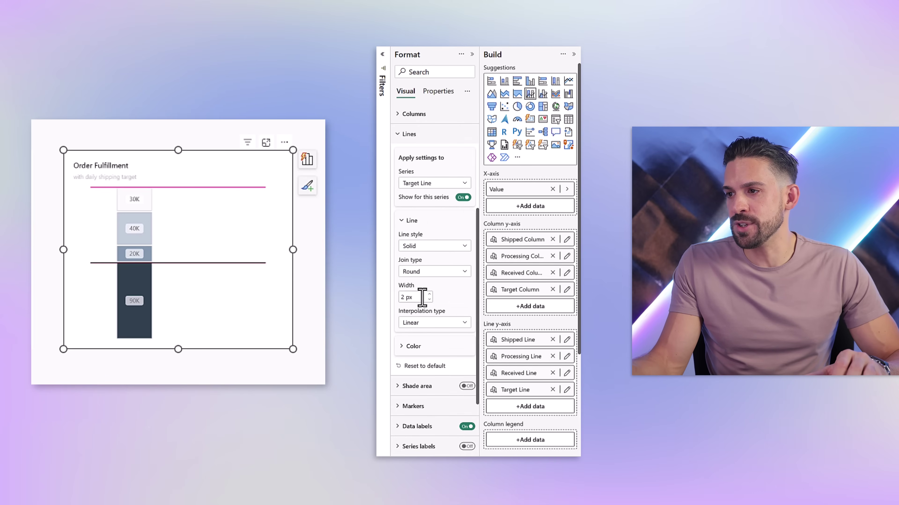
left_click(426, 347)
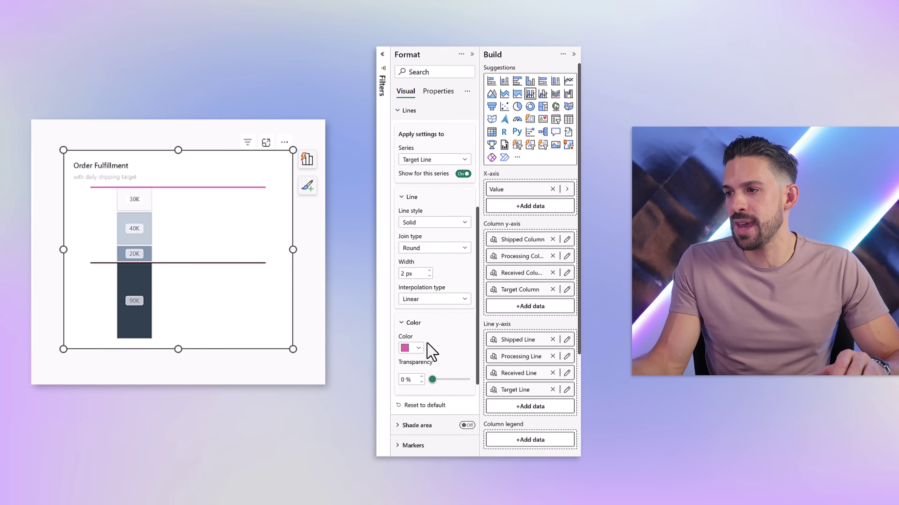
scroll(427, 351, "down", 1)
left_click(412, 323)
left_click(426, 167)
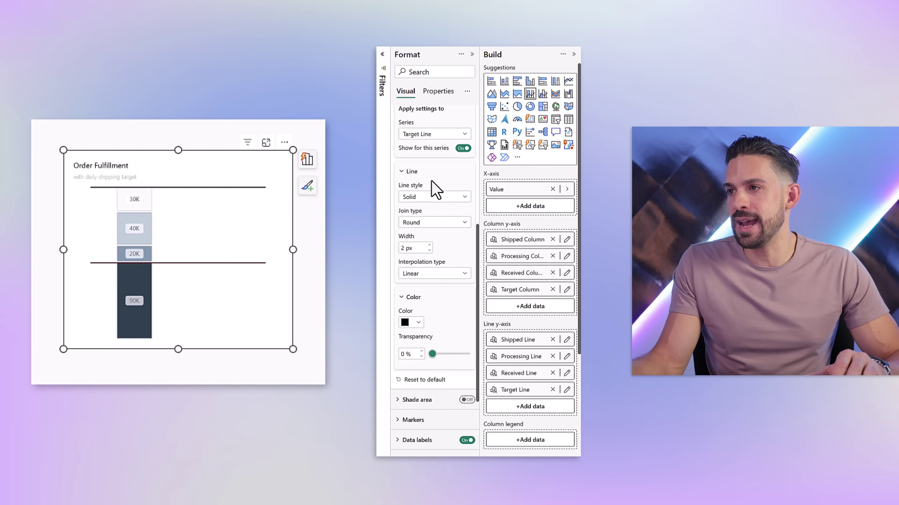
Step: Color the Shipped Line series black and change its line style to dashed
left_click(434, 139)
left_click(437, 156)
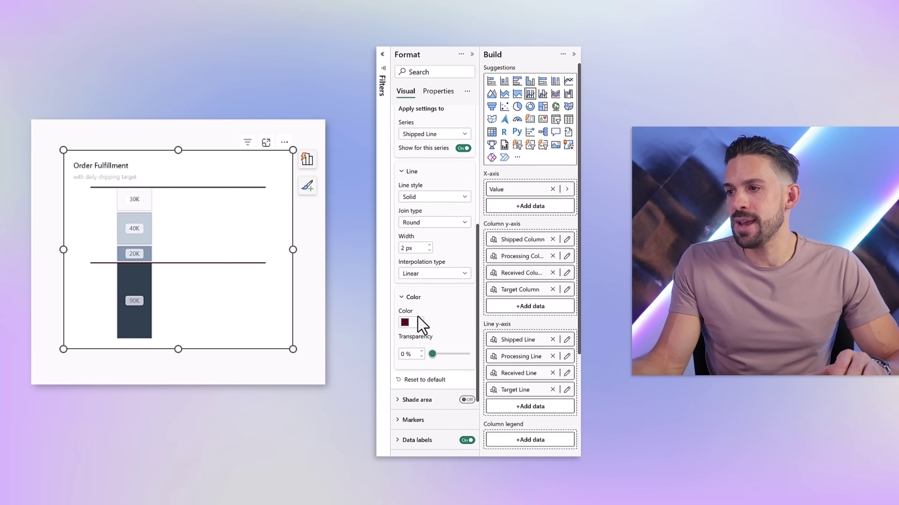
left_click(412, 322)
left_click(426, 167)
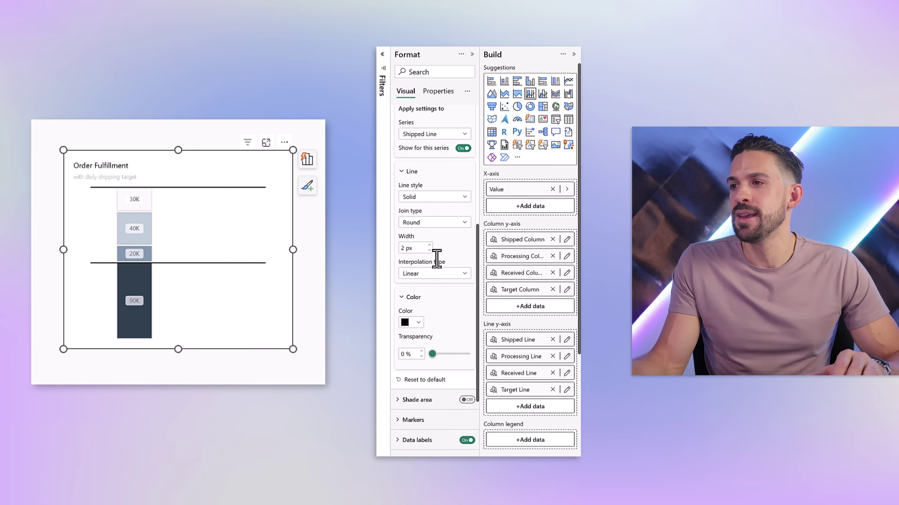
left_click(441, 226)
left_click(442, 239)
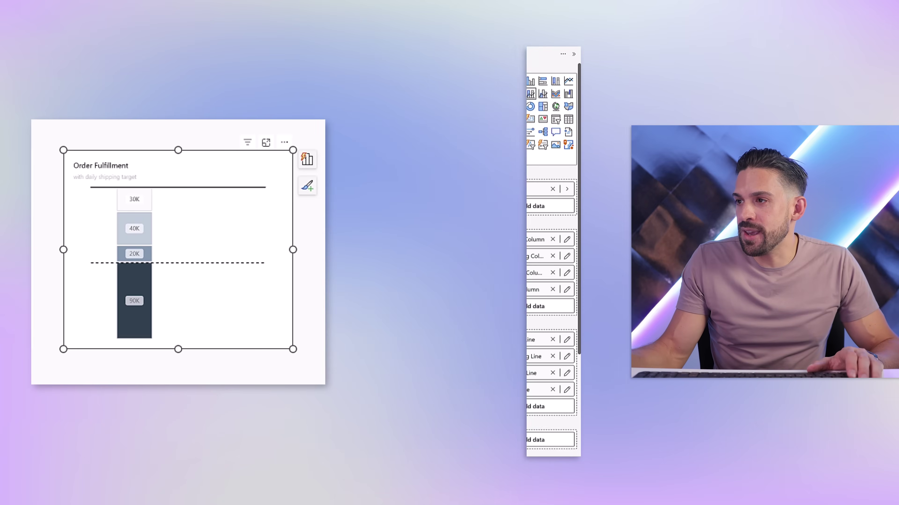
Step: Set the line label position to Under for the Target Line series in the data label settings
left_click(424, 188)
left_click(425, 186)
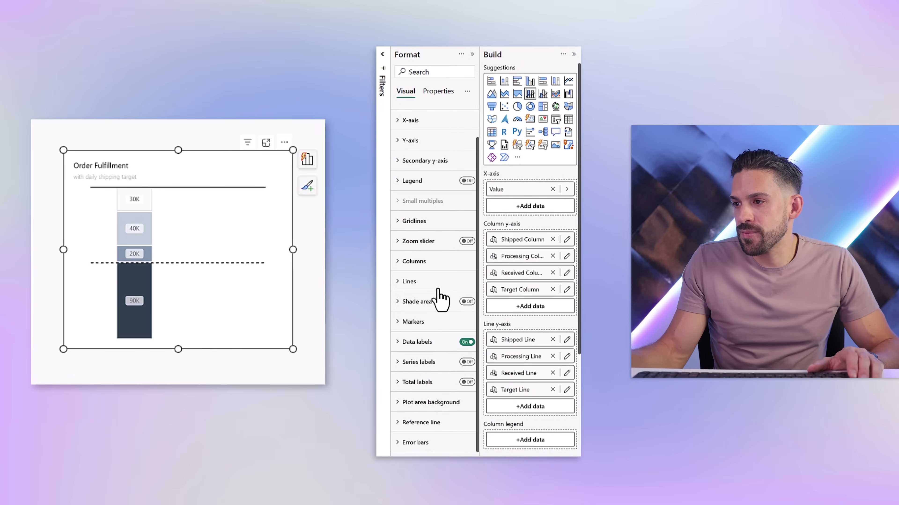
left_click(425, 343)
scroll(439, 310, "down", 5)
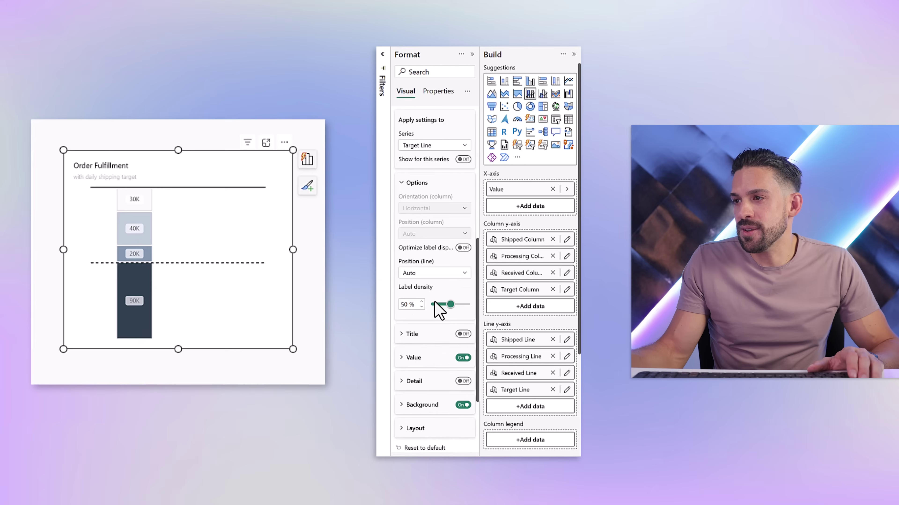
left_click(449, 146)
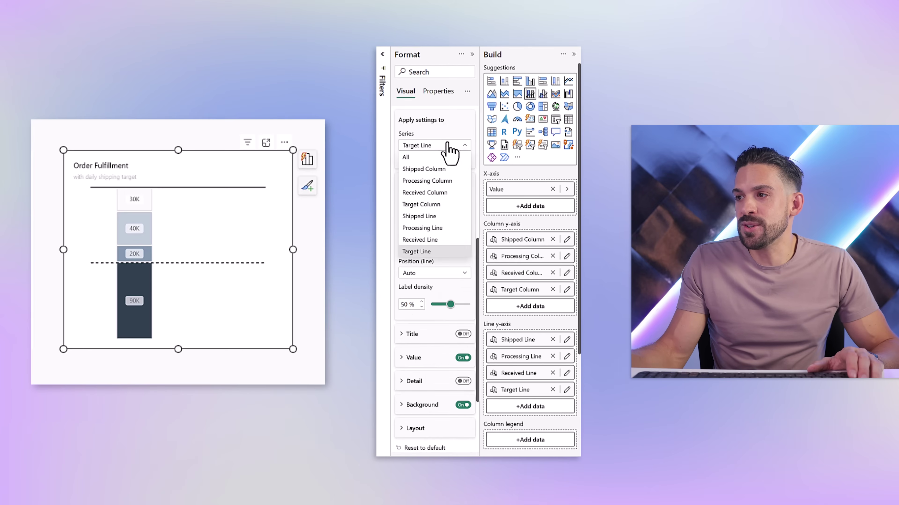
left_click(419, 252)
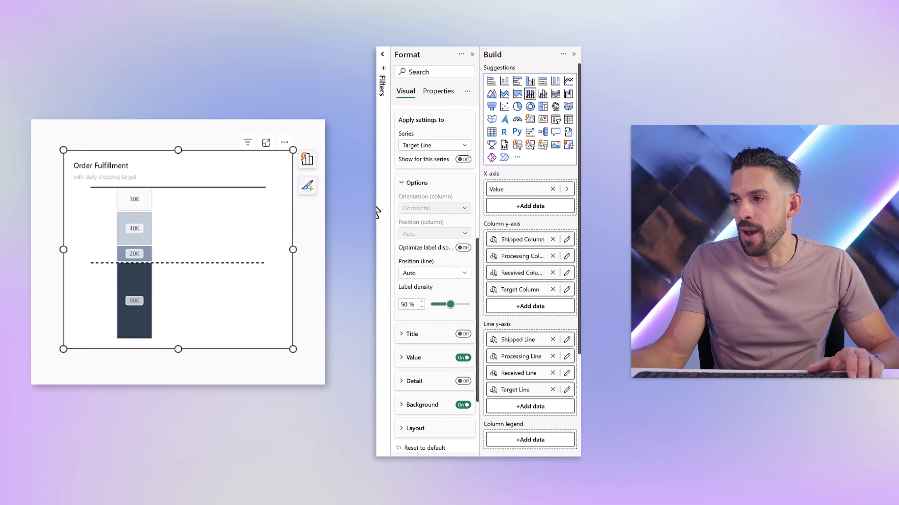
scroll(433, 266, "up", 1)
left_click(442, 294)
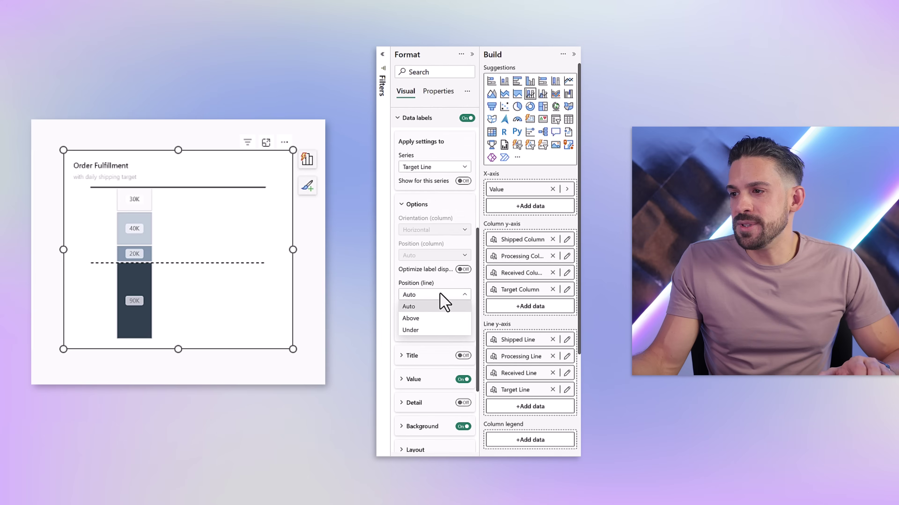
left_click(435, 331)
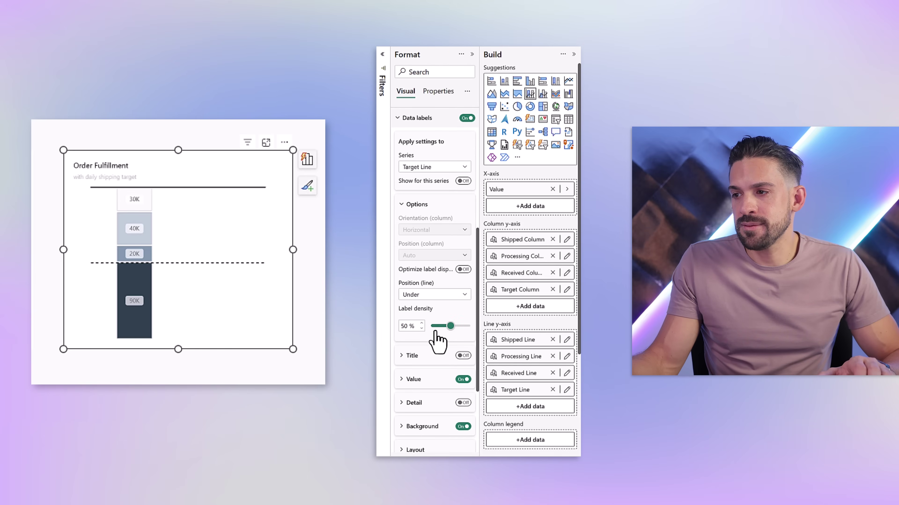
Step: Search the fields for "label" and use the Target Label measure as the Target Line data label's value
left_click(415, 204)
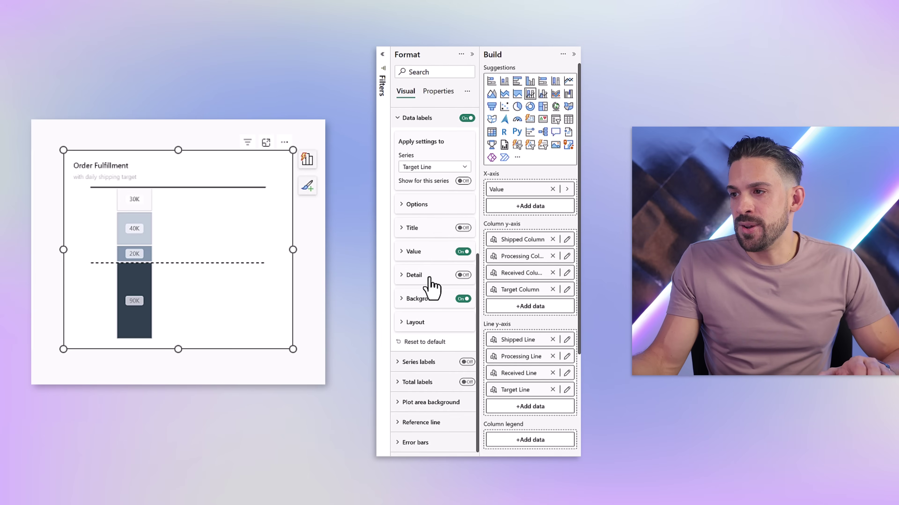
left_click(414, 252)
scroll(432, 280, "down", 2)
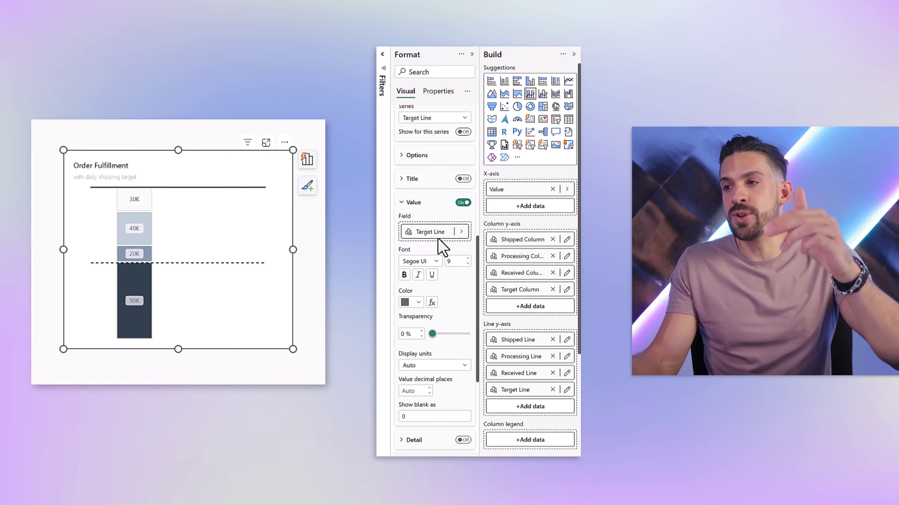
left_click(461, 232)
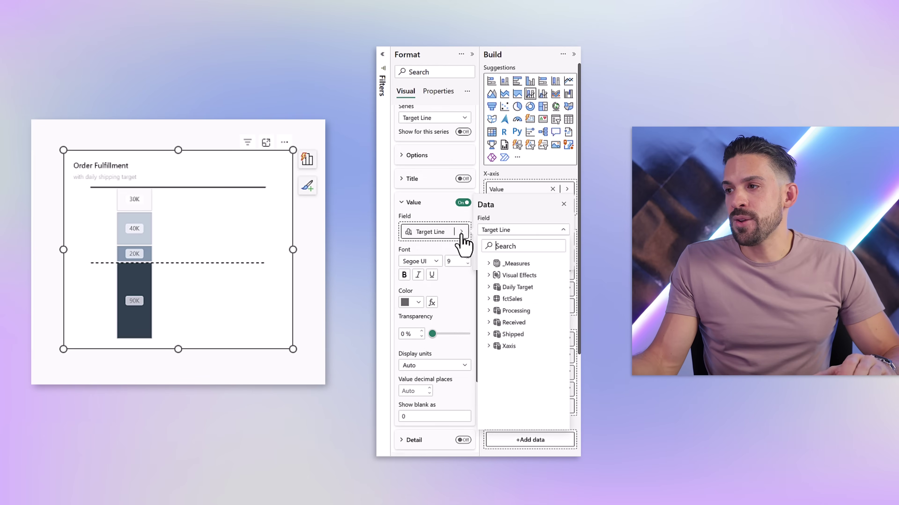
left_click(505, 246)
type("label")
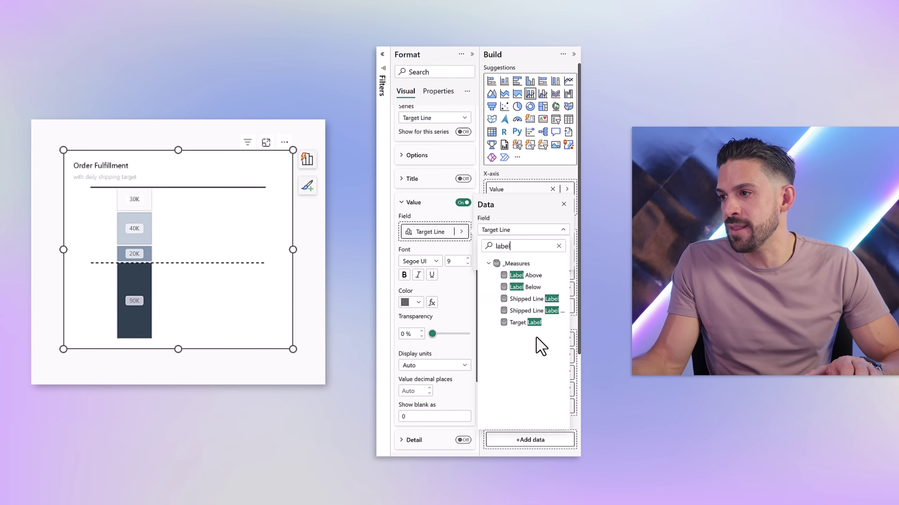
left_click(527, 323)
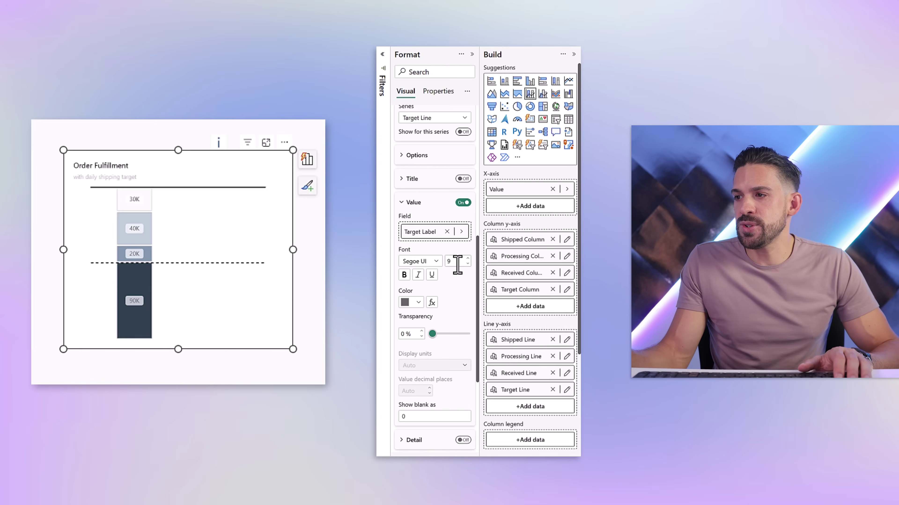
Step: Set the Target Line data label's text color to dark gray and turn on data labels for that series
left_click(406, 302)
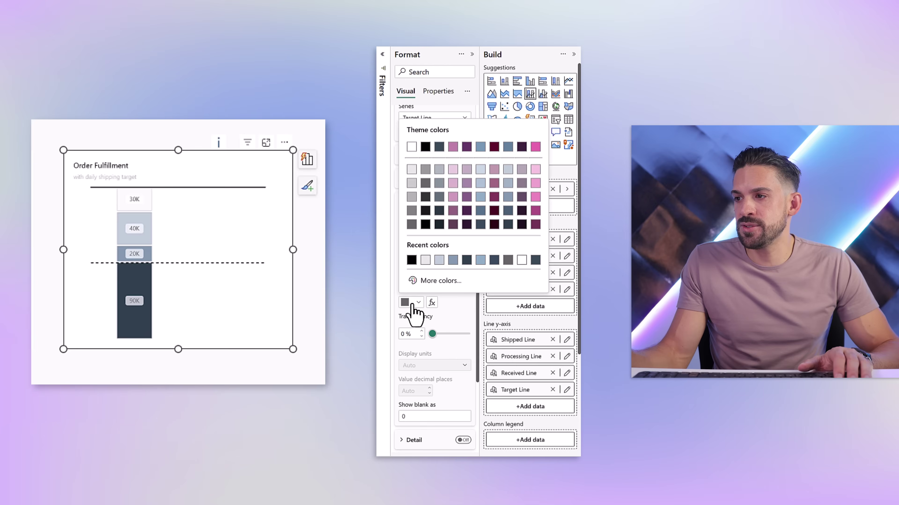
left_click(411, 258)
left_click(418, 303)
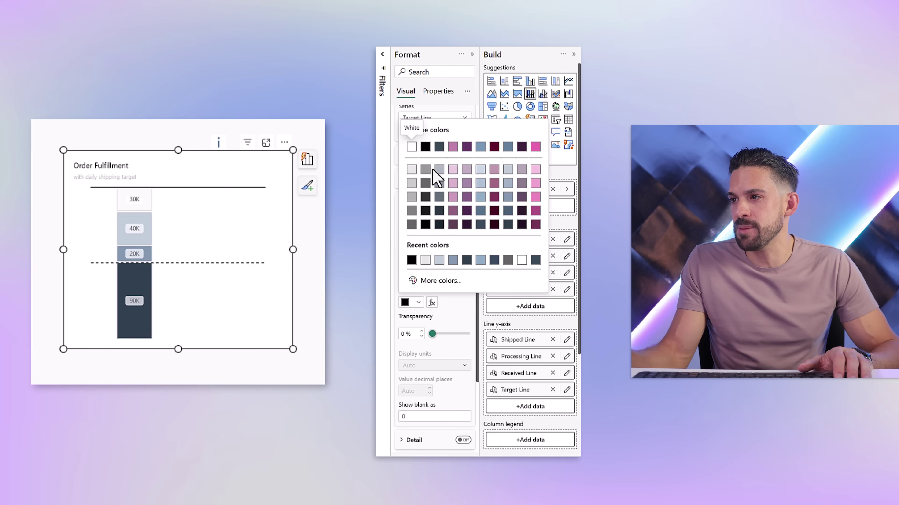
left_click(426, 183)
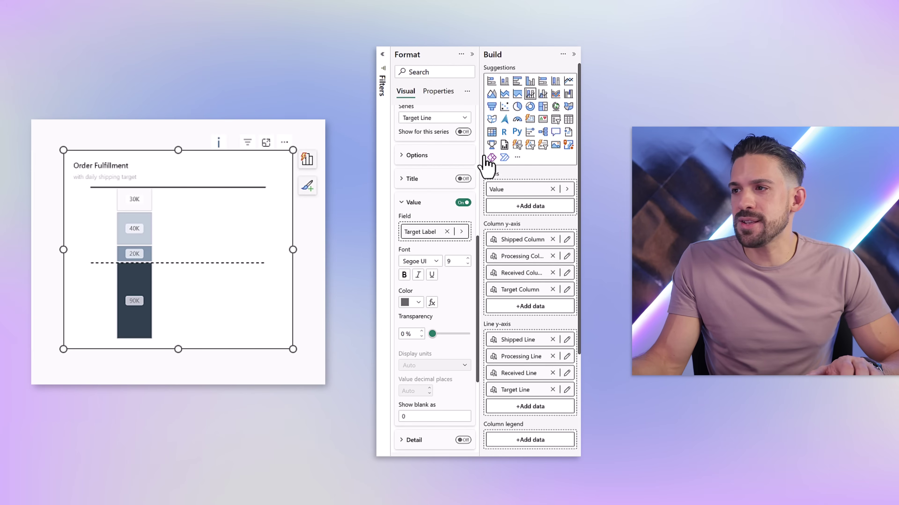
scroll(464, 163, "up", 2)
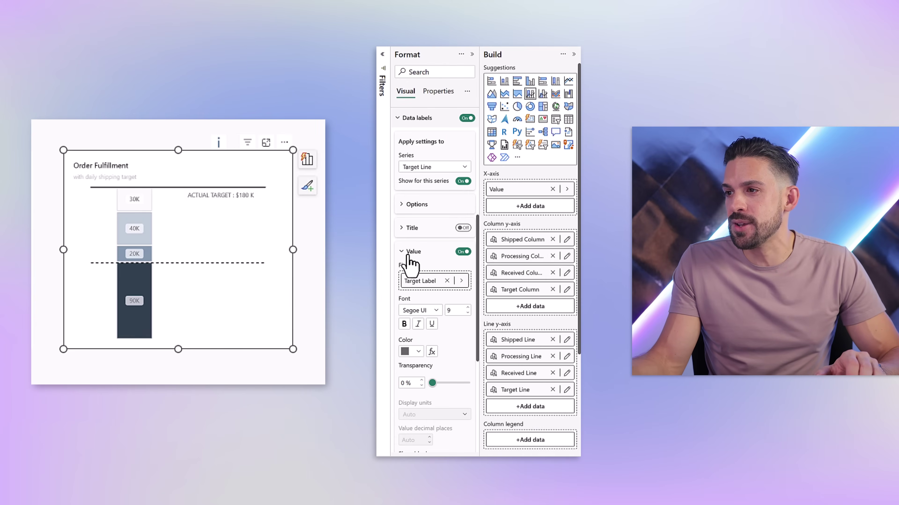
left_click(411, 256)
scroll(437, 273, "up", 1)
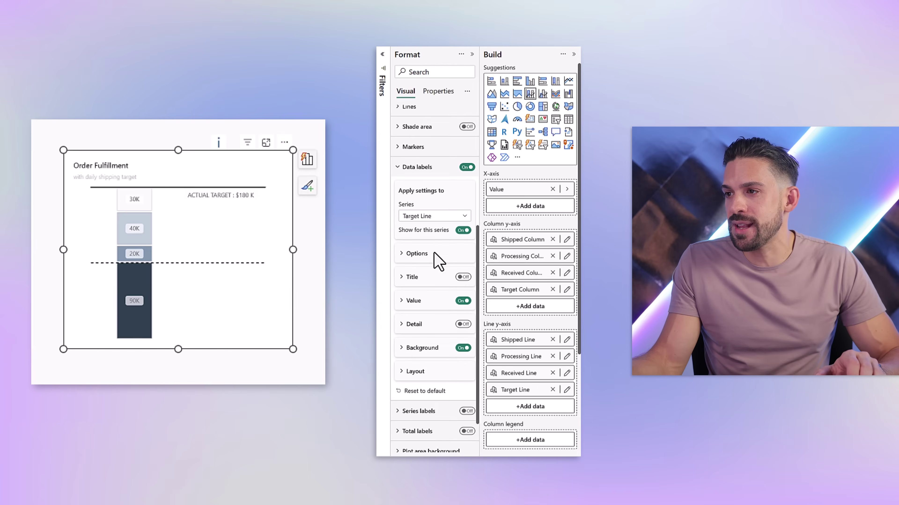
Step: Turn on data labels for the Shipped Line series and set their line position to Under
left_click(435, 216)
left_click(432, 240)
left_click(436, 216)
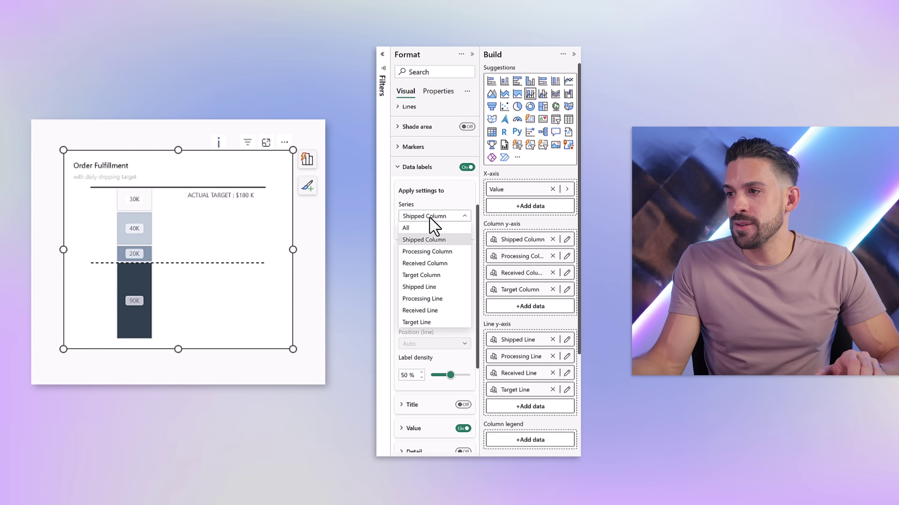
left_click(428, 287)
left_click(462, 230)
left_click(433, 343)
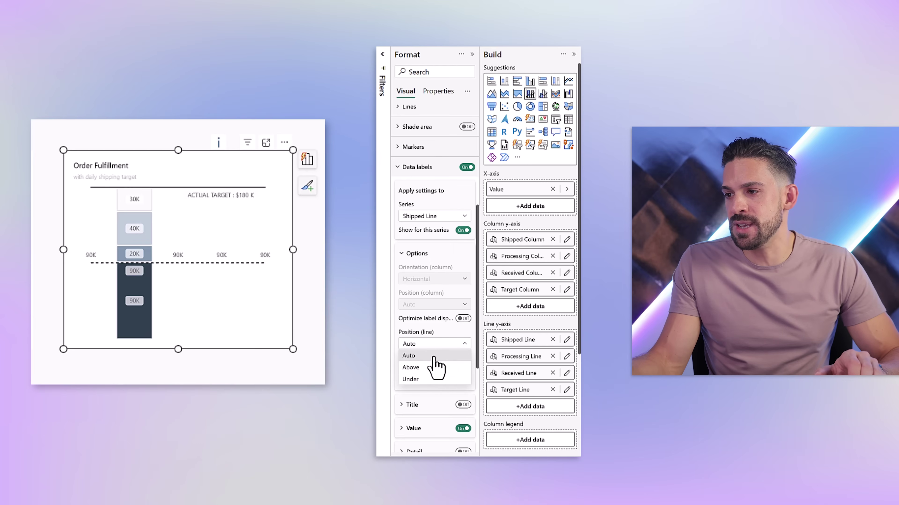
left_click(431, 380)
Step: Search the fields for "label" and use the Shipped Line Label measure as the Shipped Line data label's value
scroll(435, 341, "down", 5)
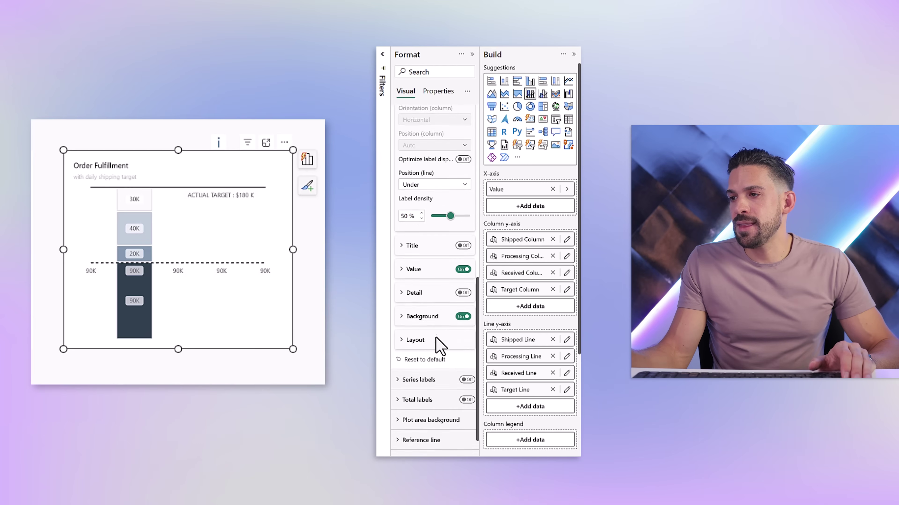
left_click(414, 251)
scroll(439, 230, "down", 3)
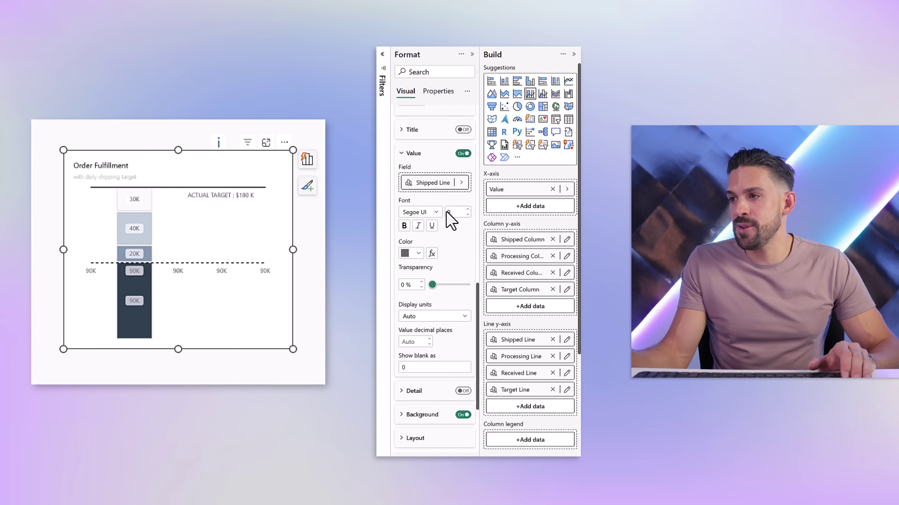
left_click(461, 183)
left_click(510, 196)
type("label")
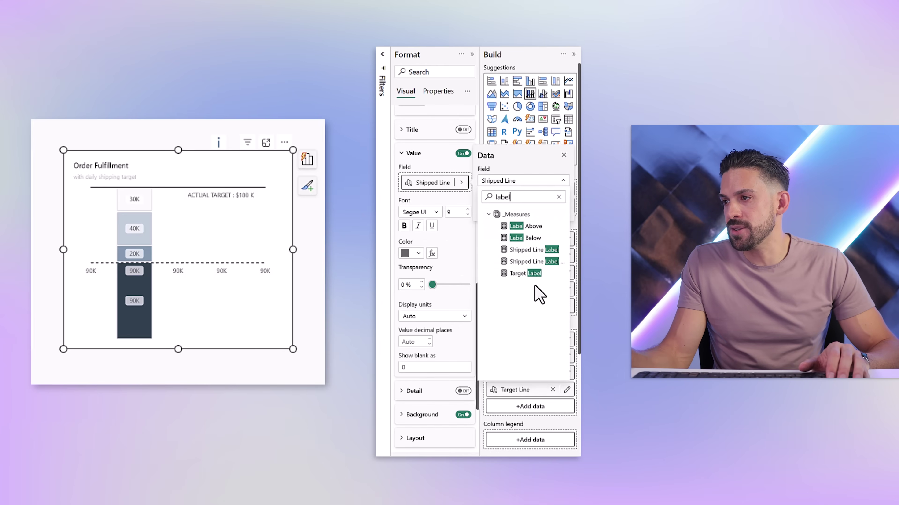
left_click(534, 250)
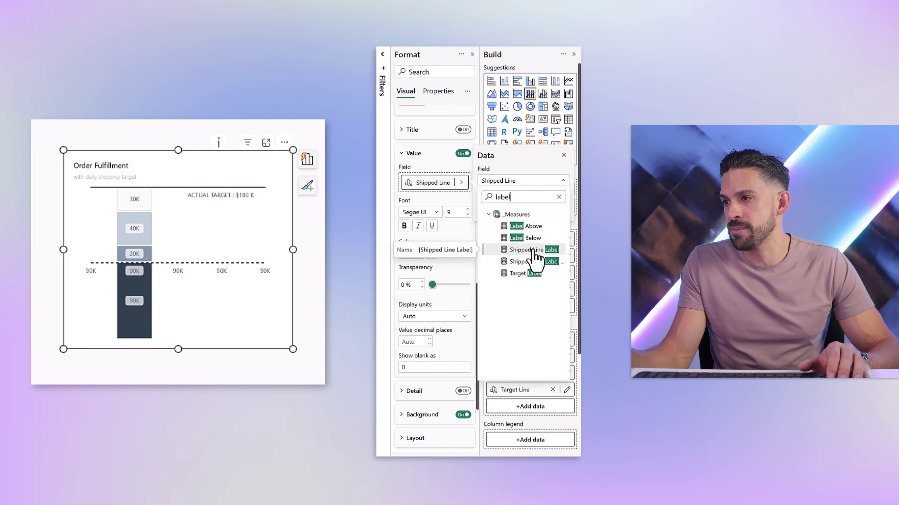
Step: Turn on the Shipped Line data label's detail and assign it the Shipped Line Label Detail measure, found by searching "label"
left_click(463, 277)
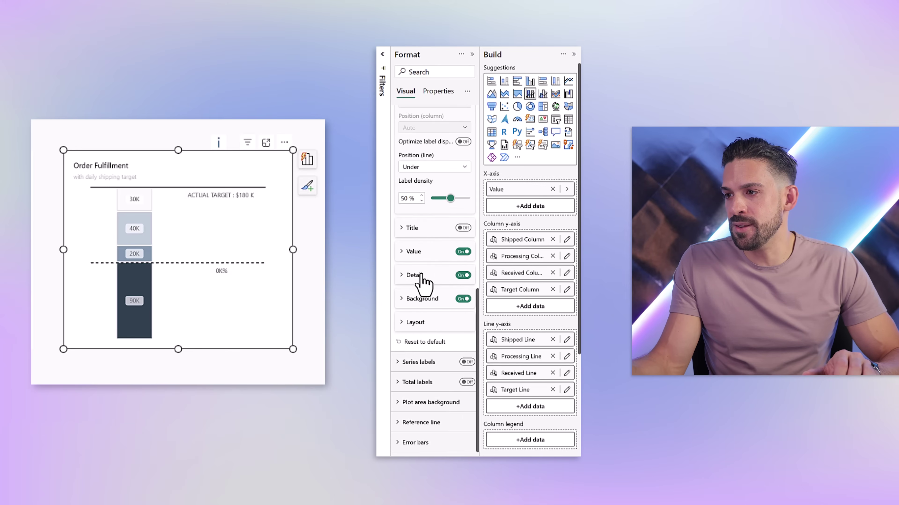
left_click(419, 280)
left_click(448, 212)
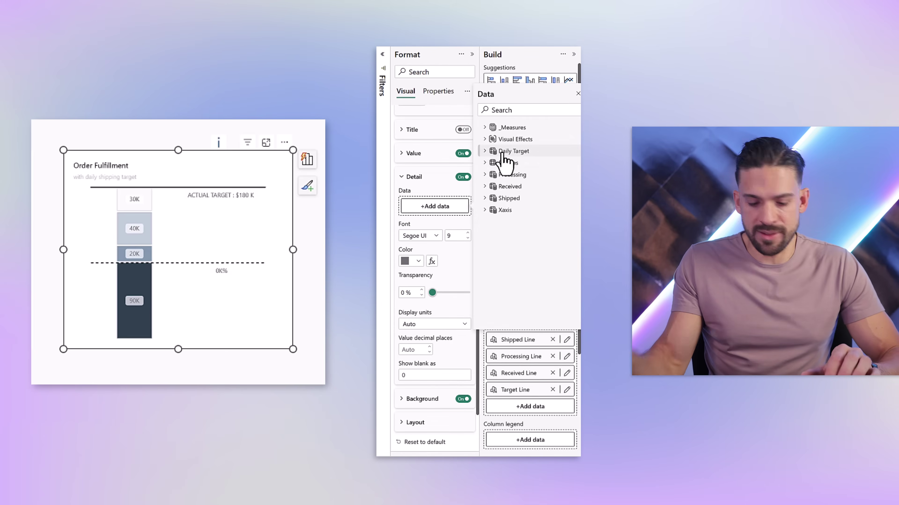
type("label")
left_click(499, 175)
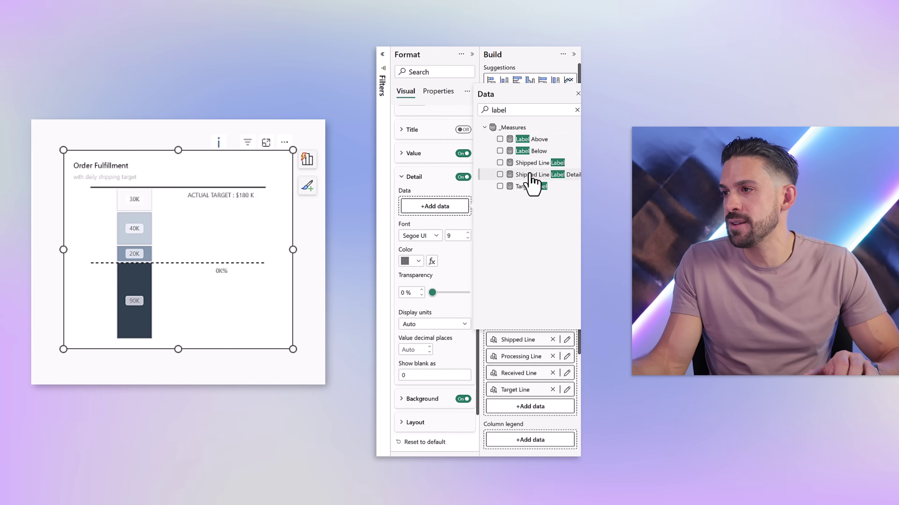
left_click(445, 266)
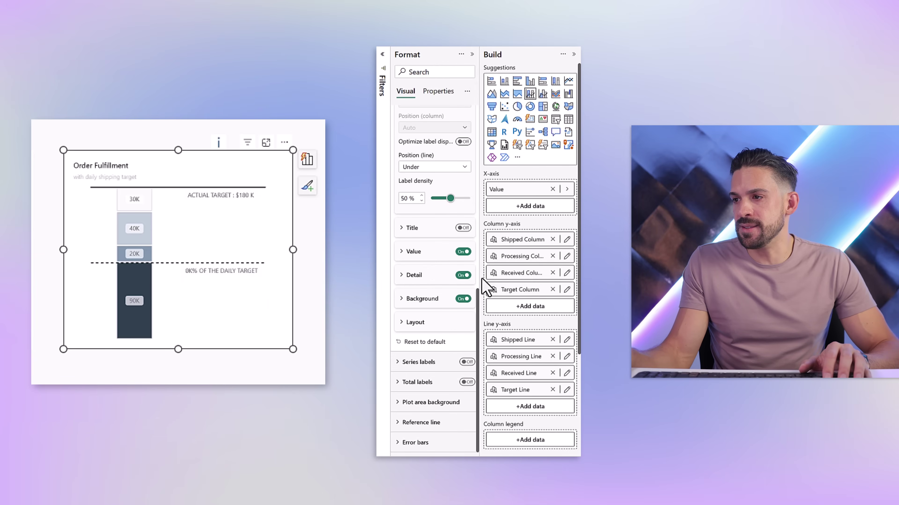
Step: Set the display units of the Shipped Line data label's value to None
left_click(426, 256)
scroll(430, 280, "down", 2)
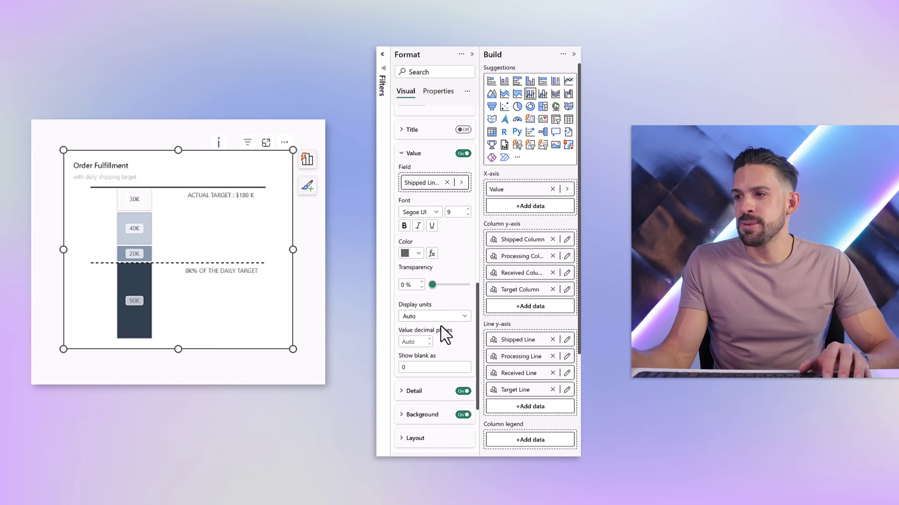
left_click(440, 317)
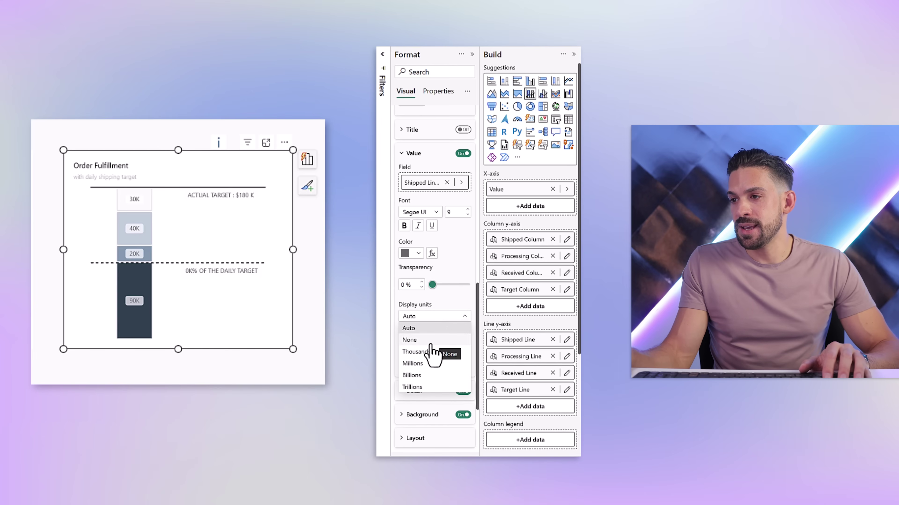
left_click(423, 341)
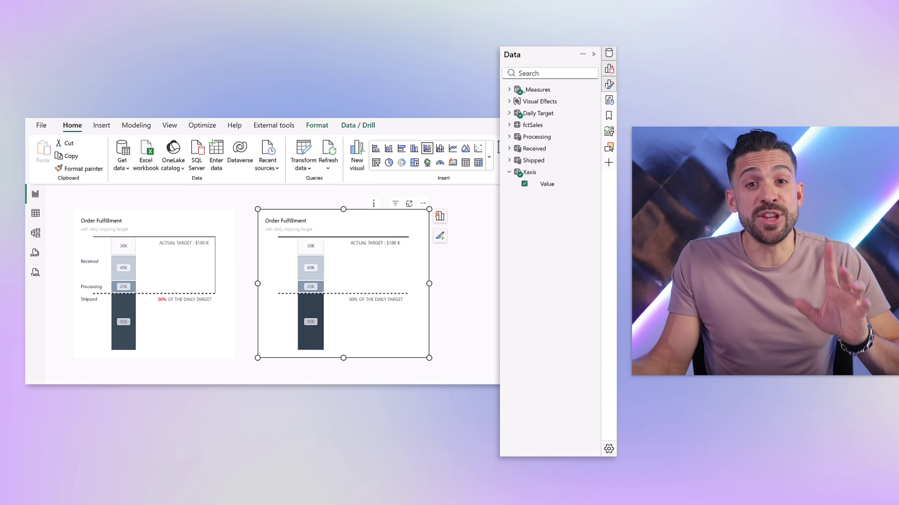
Step: Search the data fields for "label" and examine the formulas of the Target Label, Shipped Line Label and Shipped Line Label Detail measures
left_click(549, 73)
type("label")
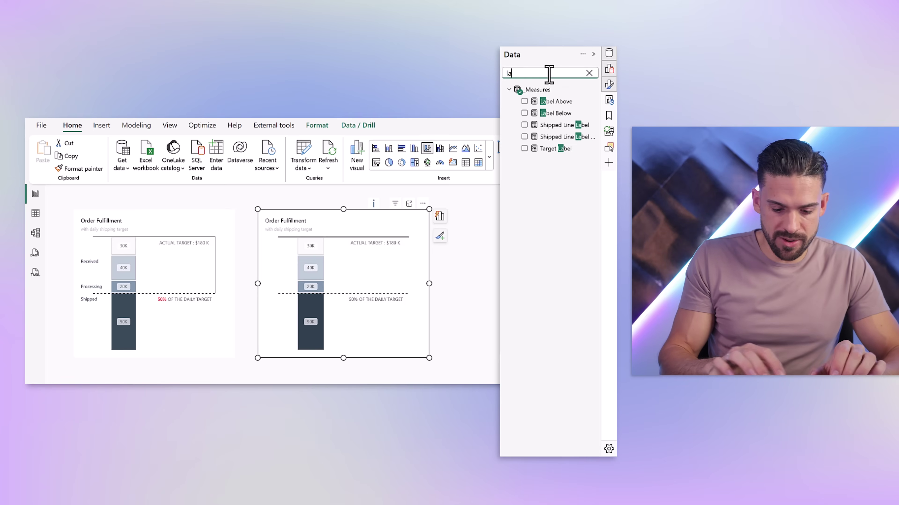
left_click(548, 148)
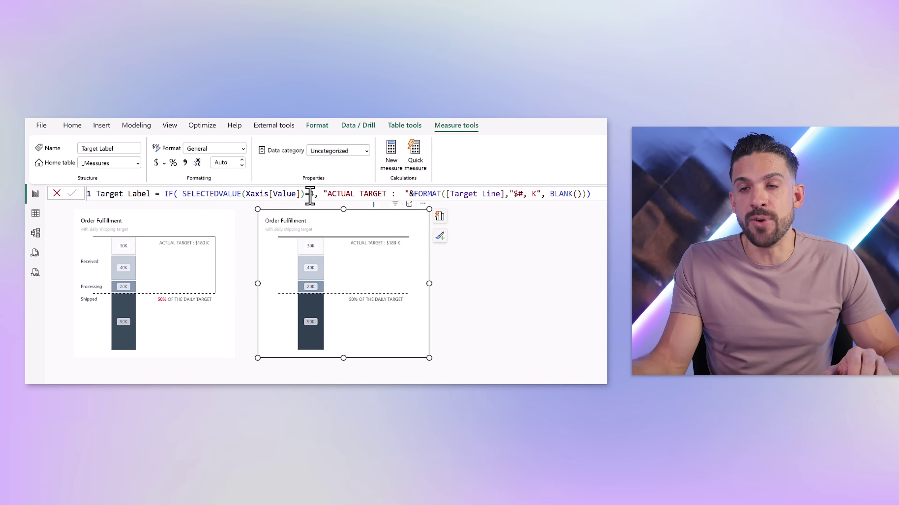
left_click_drag(337, 197, 582, 197)
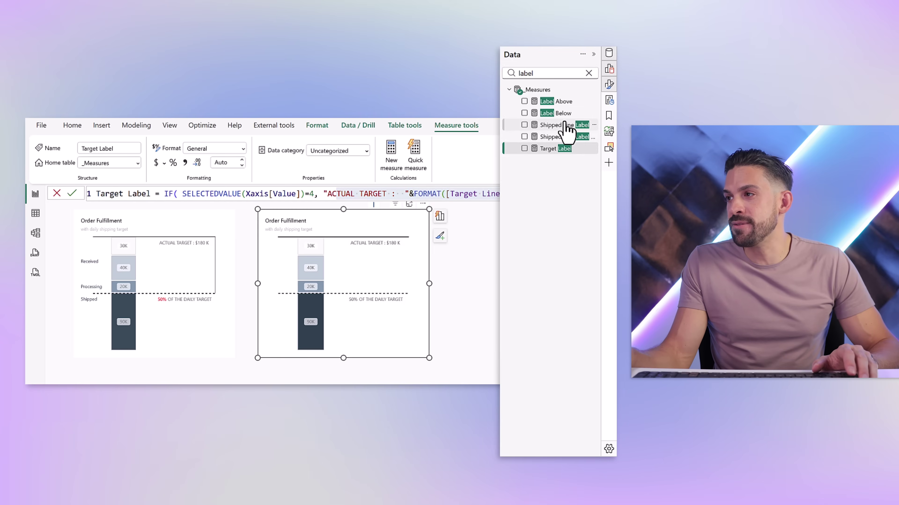
left_click(566, 131)
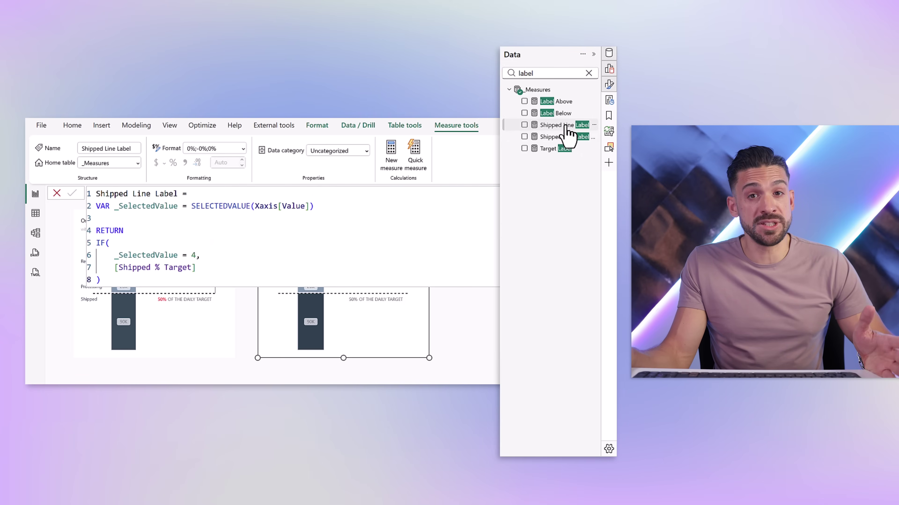
left_click_drag(200, 255, 108, 252)
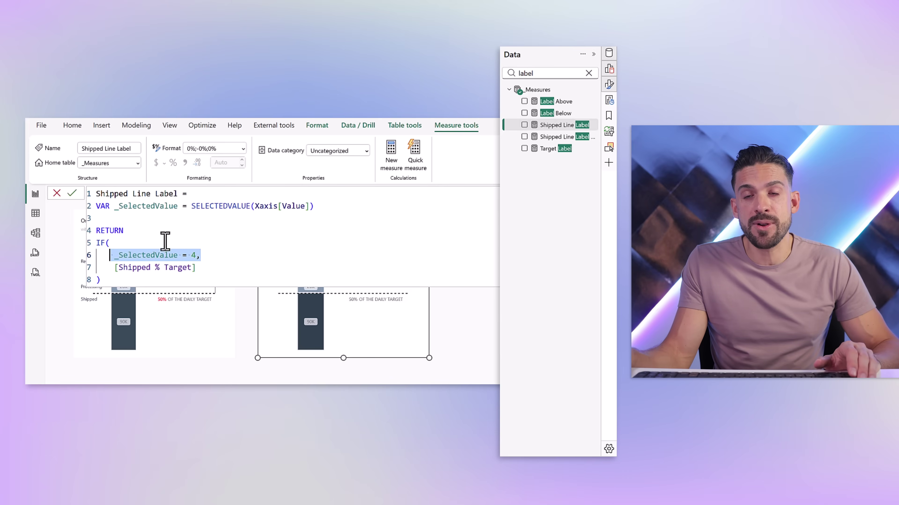
left_click_drag(197, 268, 119, 268)
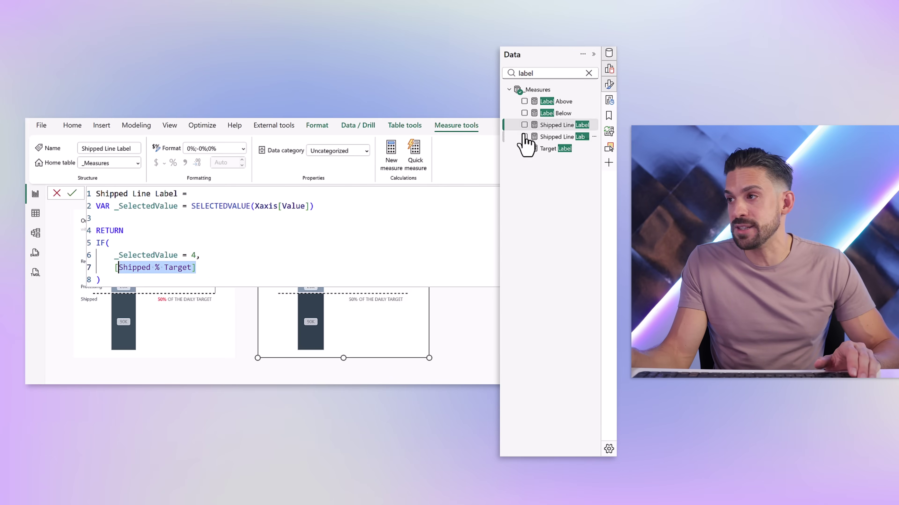
left_click(553, 137)
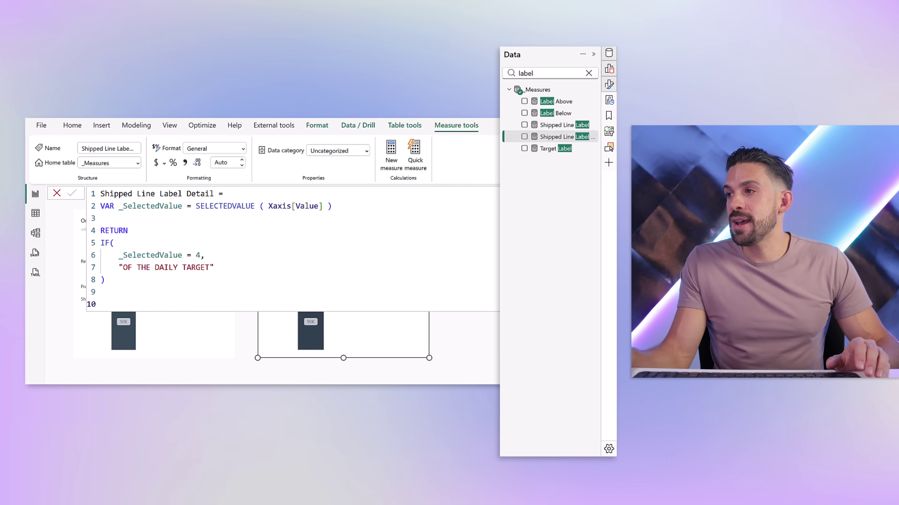
Step: Search the data fields for "cf" and open the Shipped % Target CF measure to examine its formula
double_click(534, 74)
type("c")
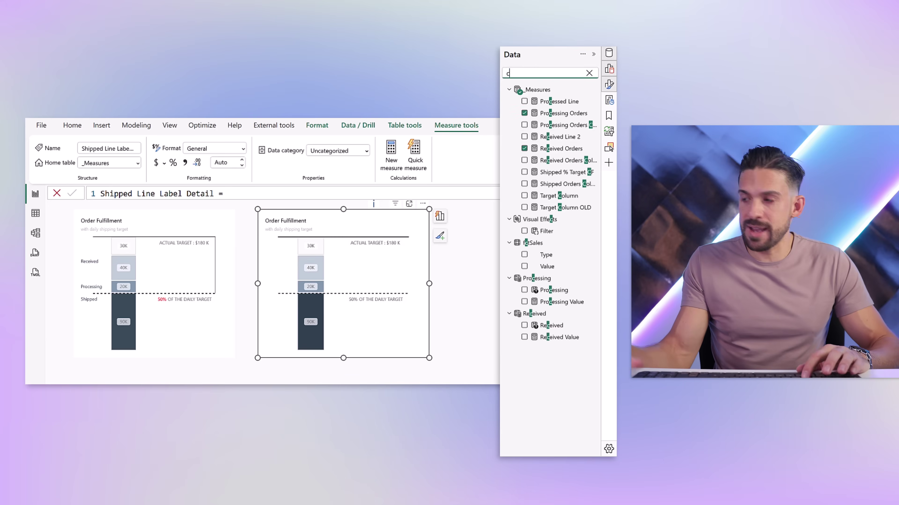
type("f")
left_click(560, 103)
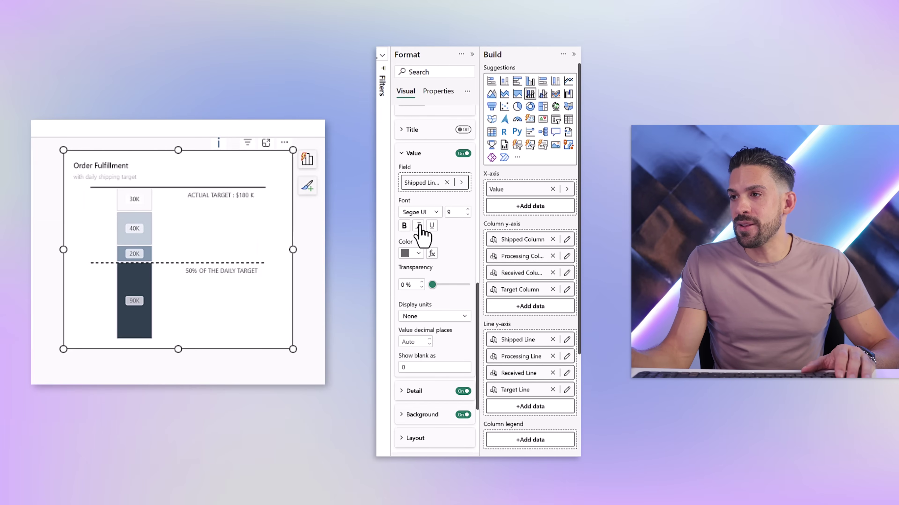
Step: Apply conditional formatting to the text color of the Shipped Line data label's value
left_click(430, 254)
left_click(513, 427)
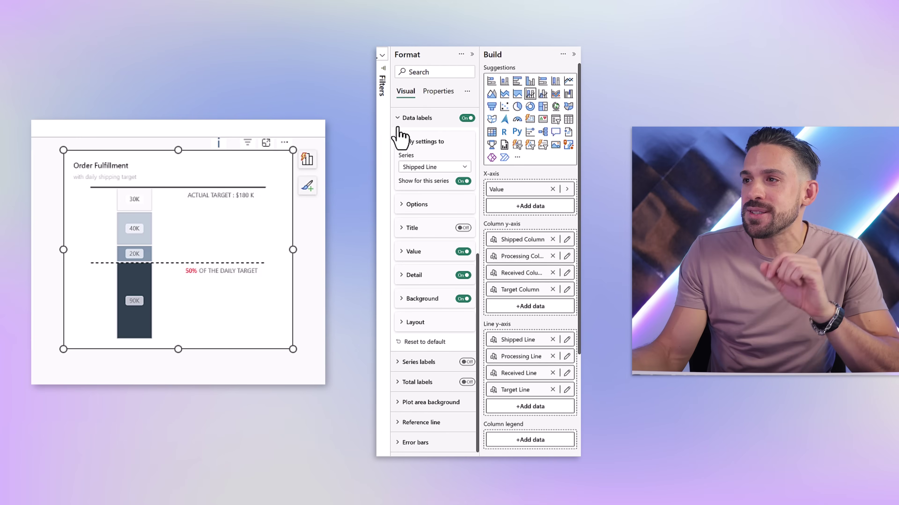
left_click(406, 122)
Step: Add three reference lines to the Order Fulfillment chart
left_click(430, 422)
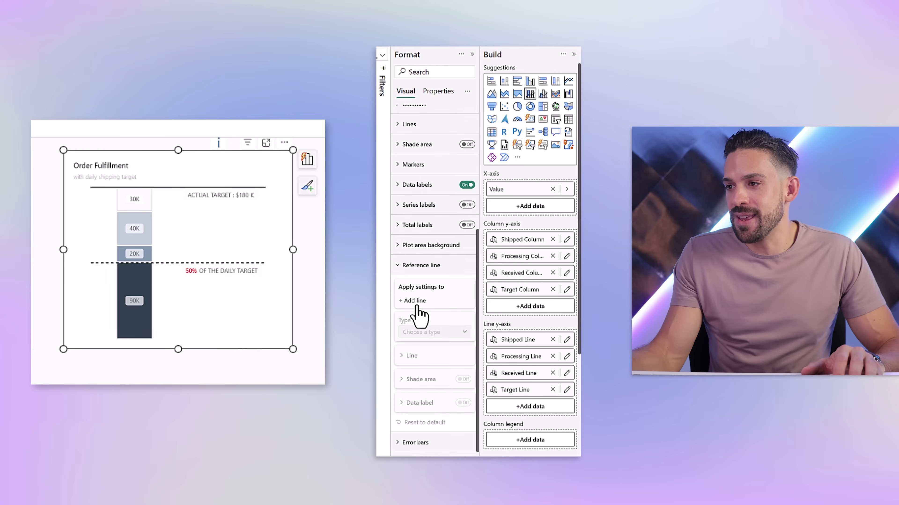
left_click(414, 301)
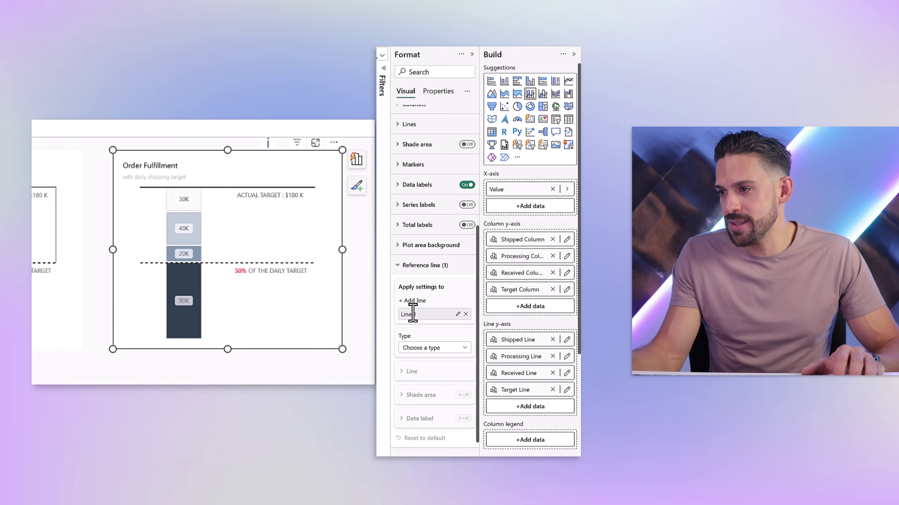
left_click(421, 302)
left_click(421, 301)
scroll(447, 331, "down", 1)
Step: Set the type of all three new reference lines to Y-Axis Constant Line
left_click(439, 332)
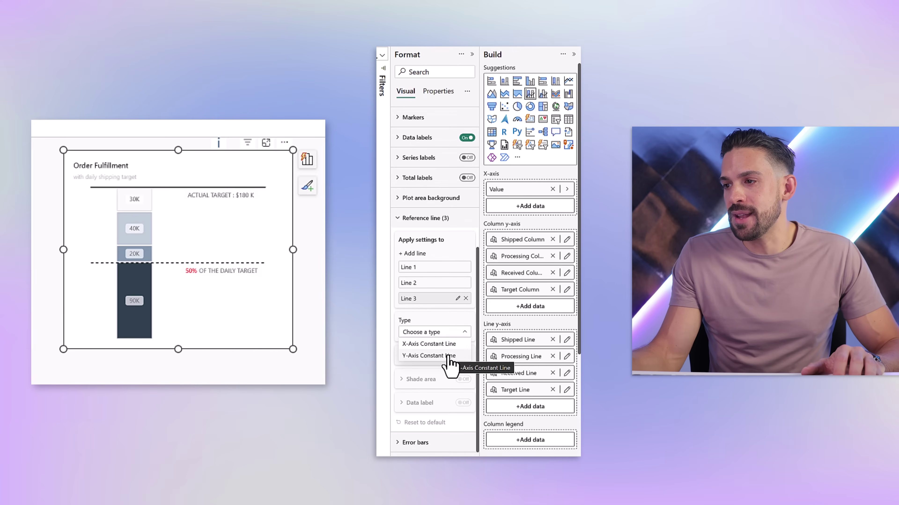
left_click(449, 356)
left_click(426, 283)
left_click(439, 334)
left_click(438, 356)
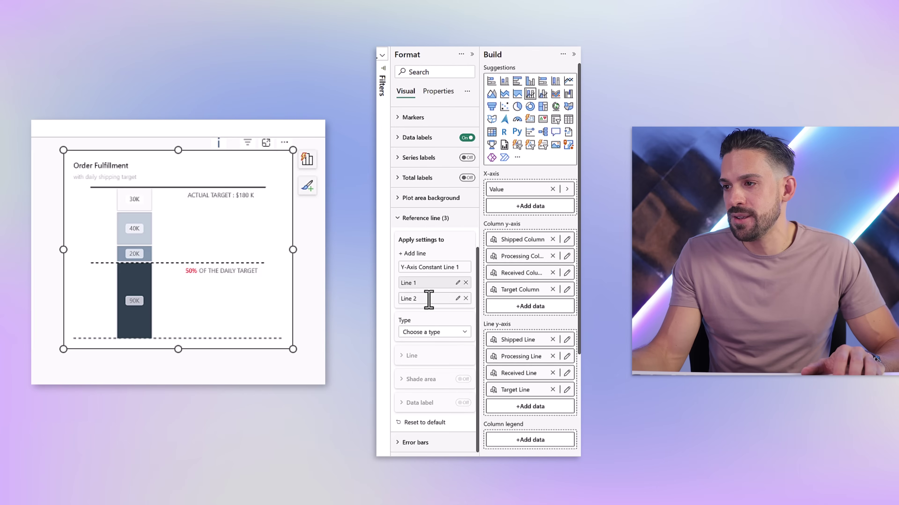
left_click(427, 299)
left_click(437, 332)
left_click(438, 356)
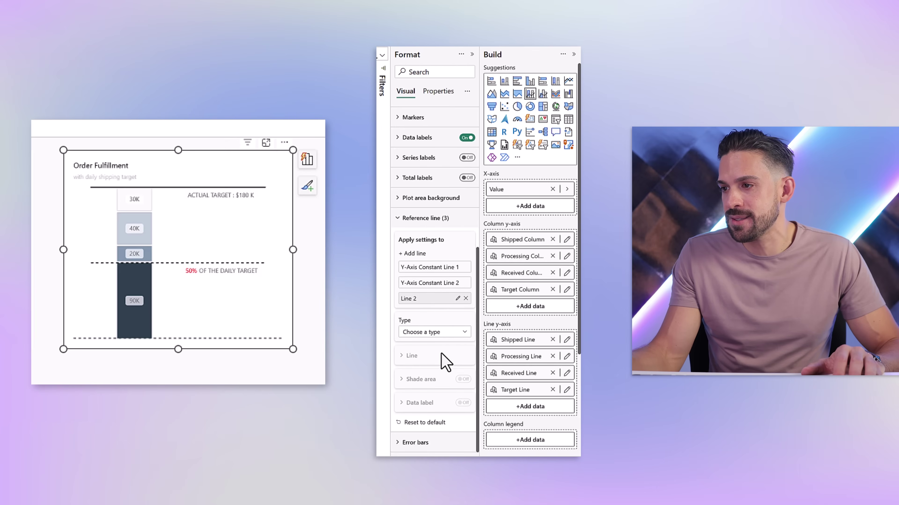
Step: Rename the three Y-axis constant lines as Shipped, Processing and Received
left_click(443, 267)
left_click(458, 268)
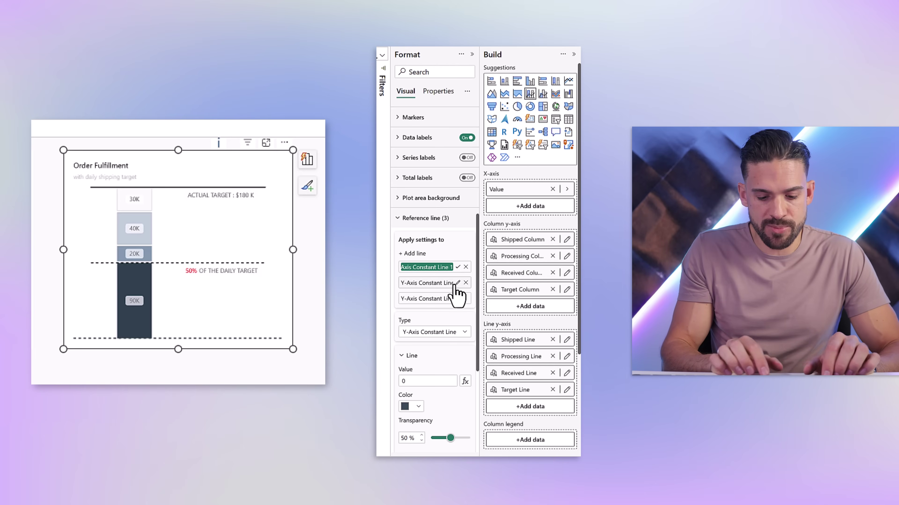
type("Shipped")
key("Return")
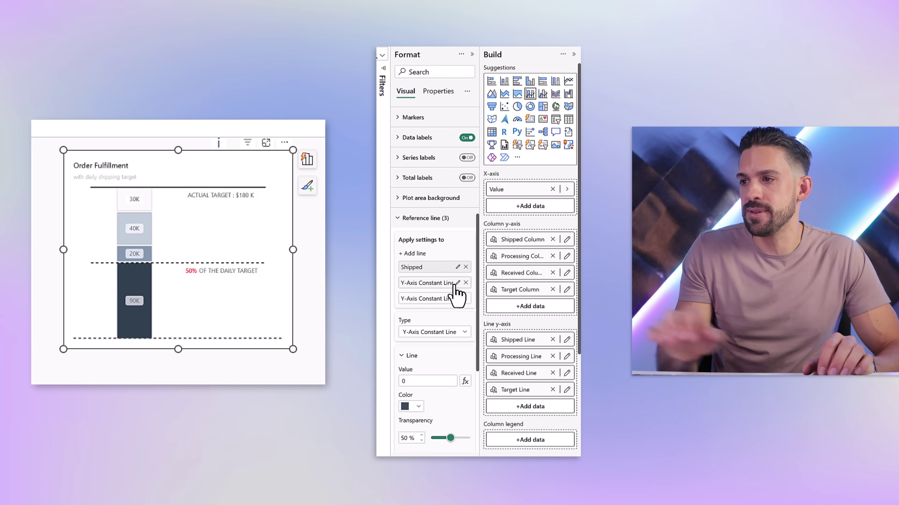
left_click(457, 283)
type("Proces")
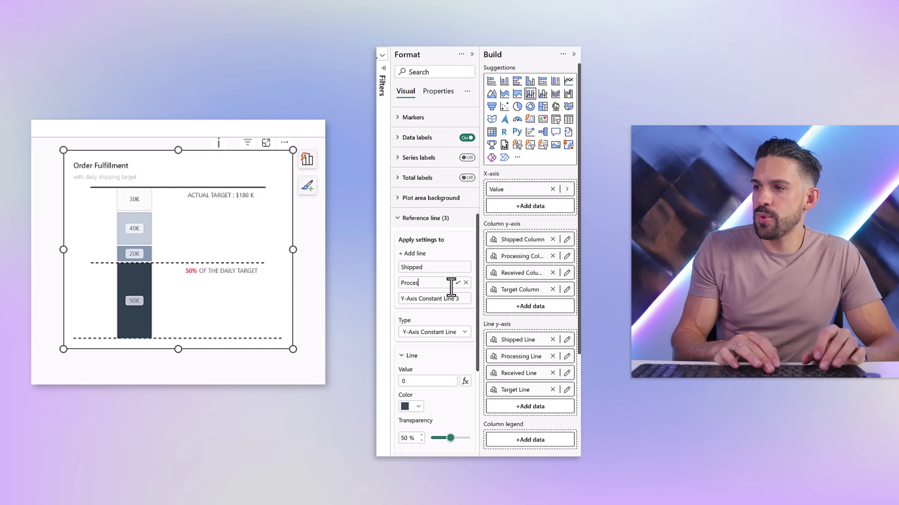
type("sing")
key("Return")
left_click(456, 299)
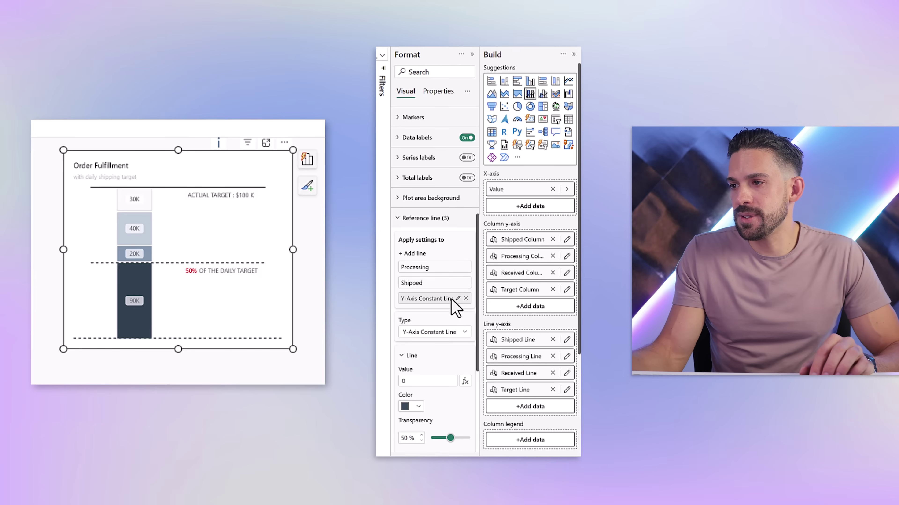
type("Recei")
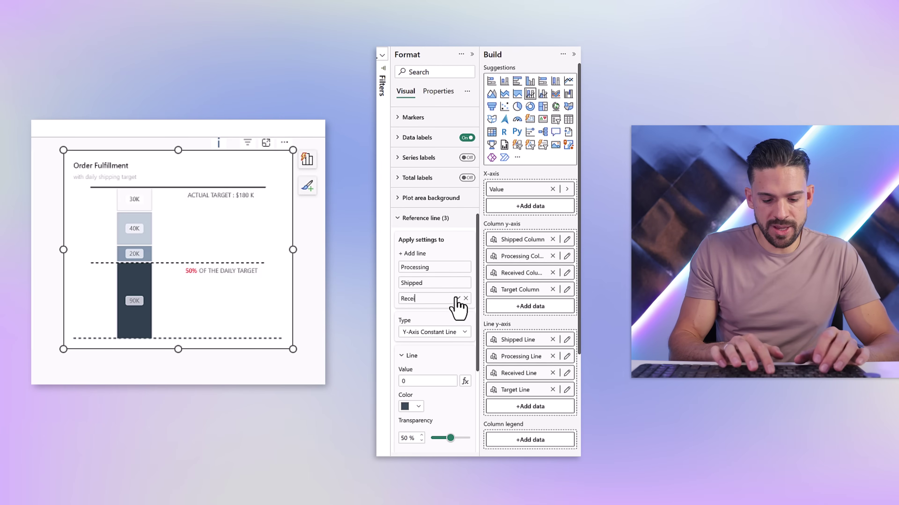
left_click(457, 298)
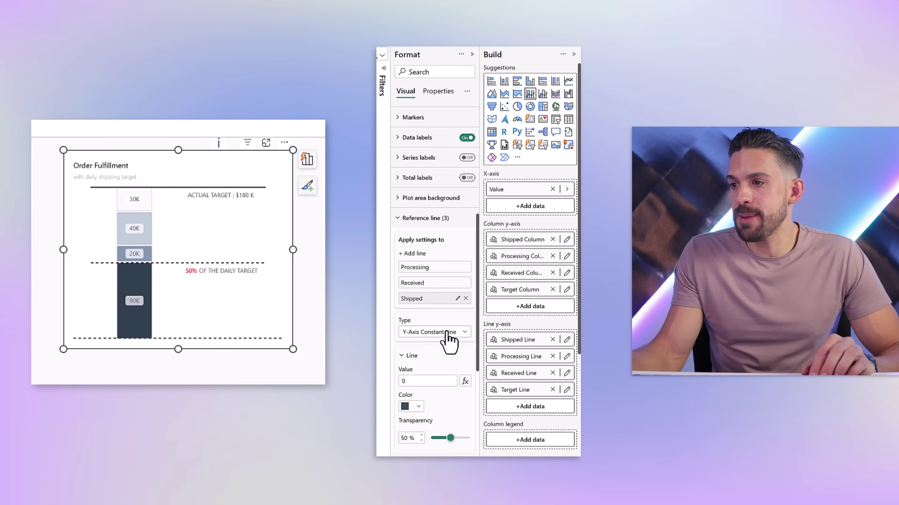
Step: Base the Shipped reference line's value on the Shipped Orders field
scroll(440, 333, "down", 3)
scroll(426, 280, "down", 2)
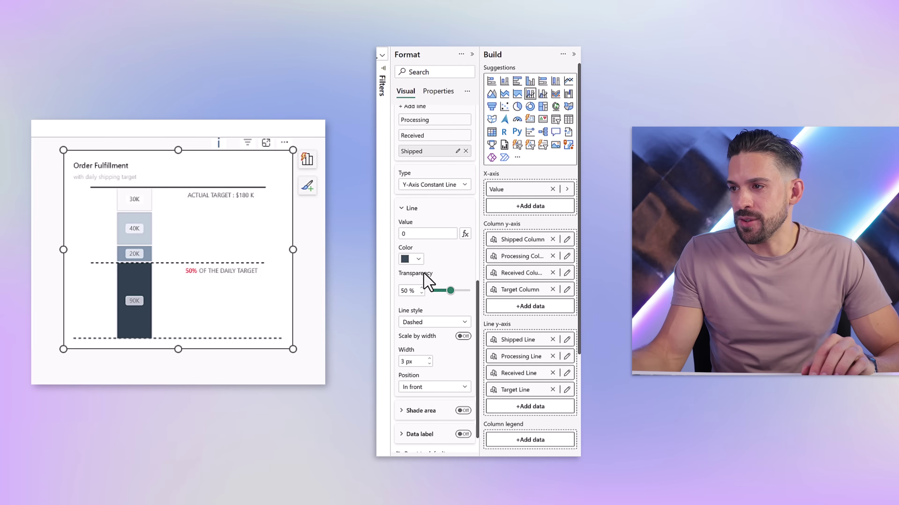
left_click(464, 235)
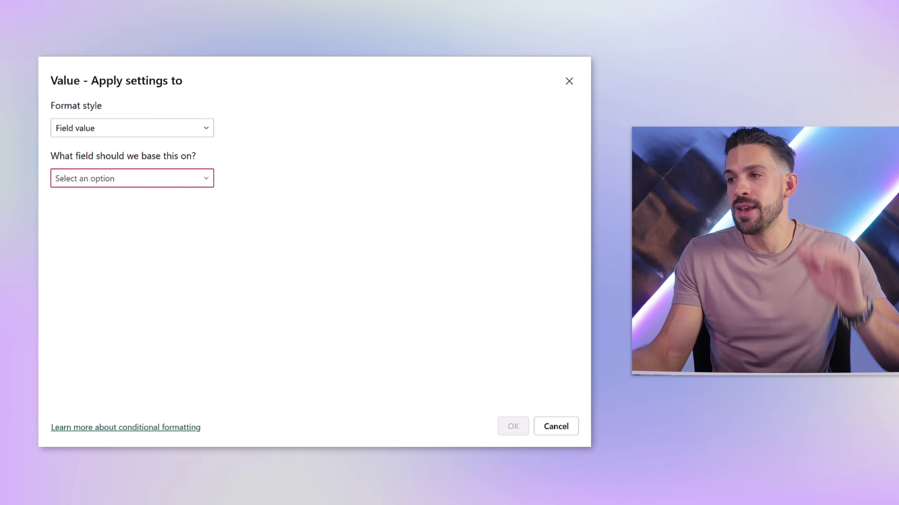
left_click(210, 179)
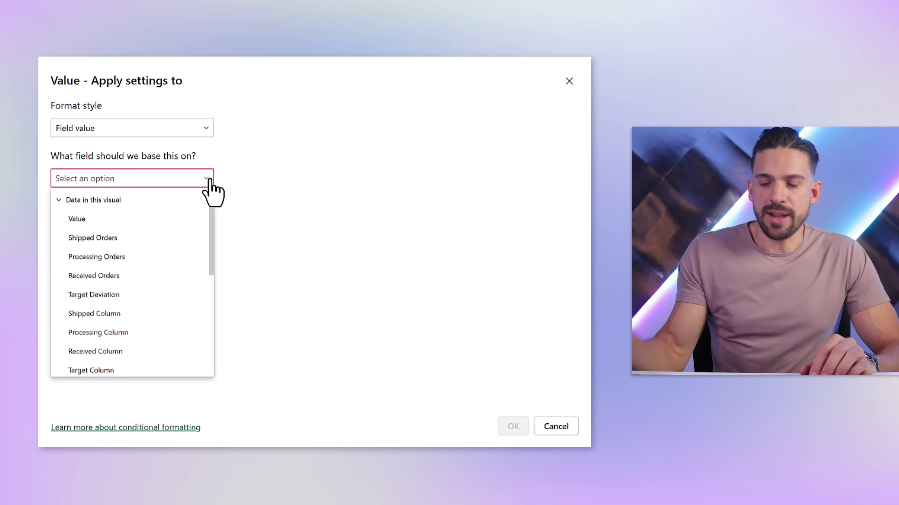
type("shipp")
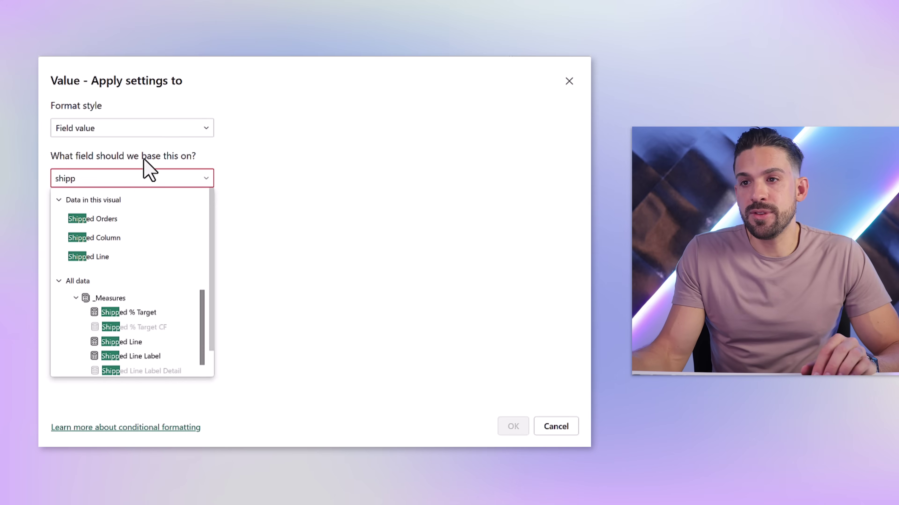
left_click(121, 219)
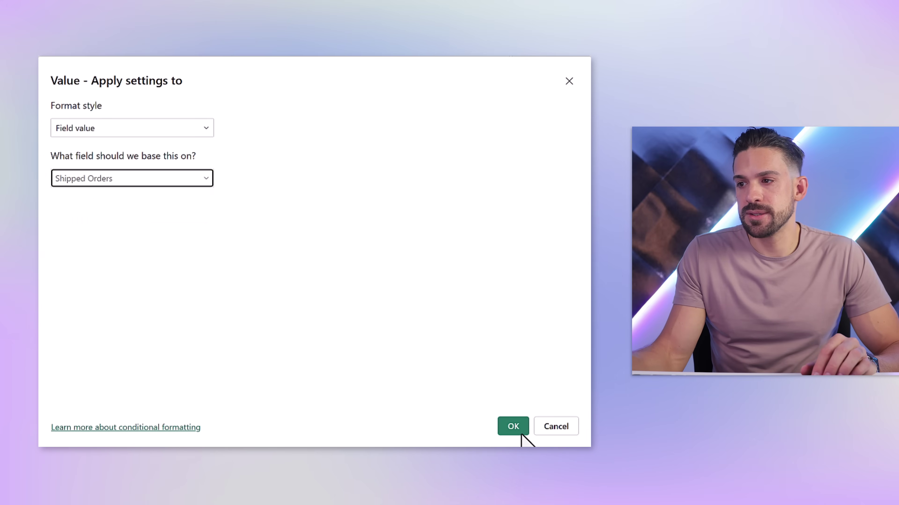
left_click(517, 428)
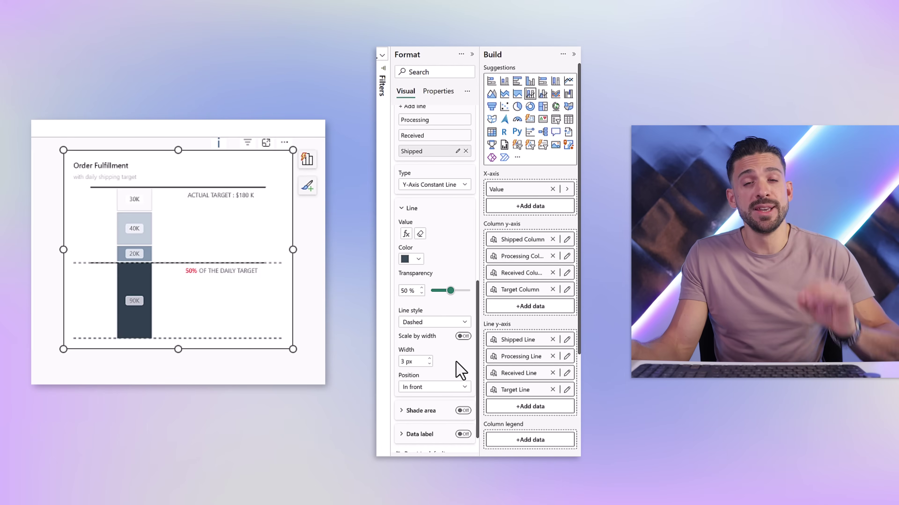
Step: Turn on the Shipped reference line's data label, with vertical position Under and style Name
scroll(458, 371, "down", 1)
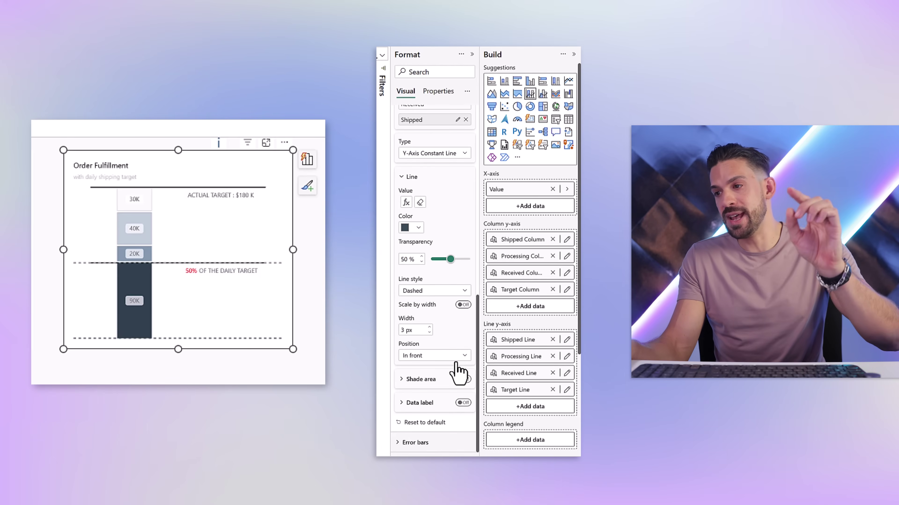
left_click(463, 402)
left_click(421, 402)
scroll(439, 402, "down", 4)
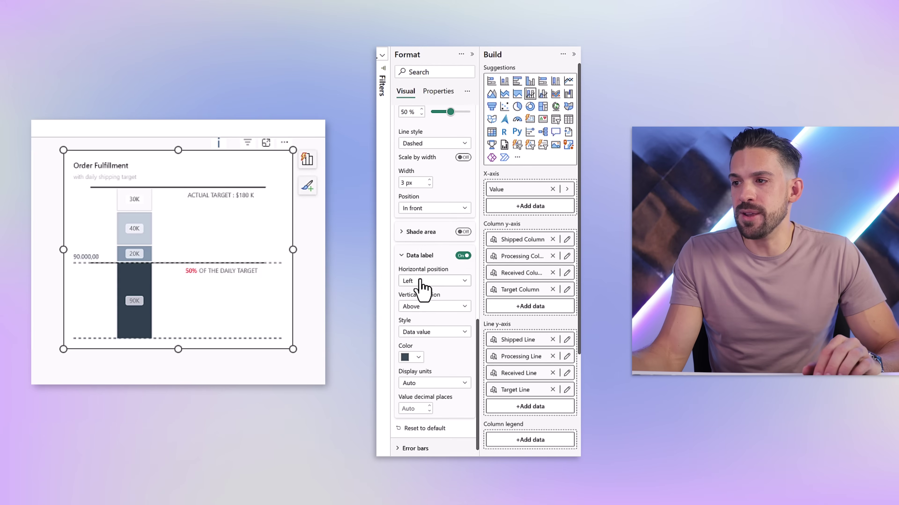
left_click(450, 309)
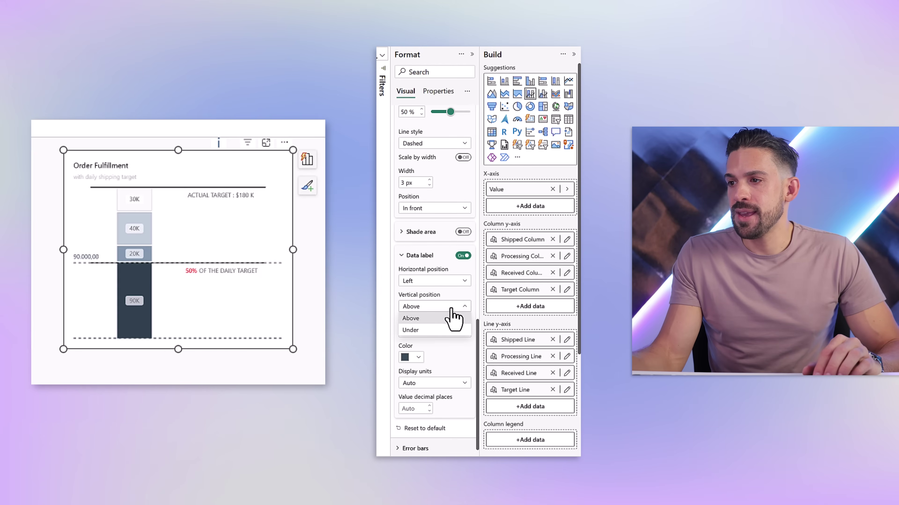
left_click(435, 331)
left_click(442, 334)
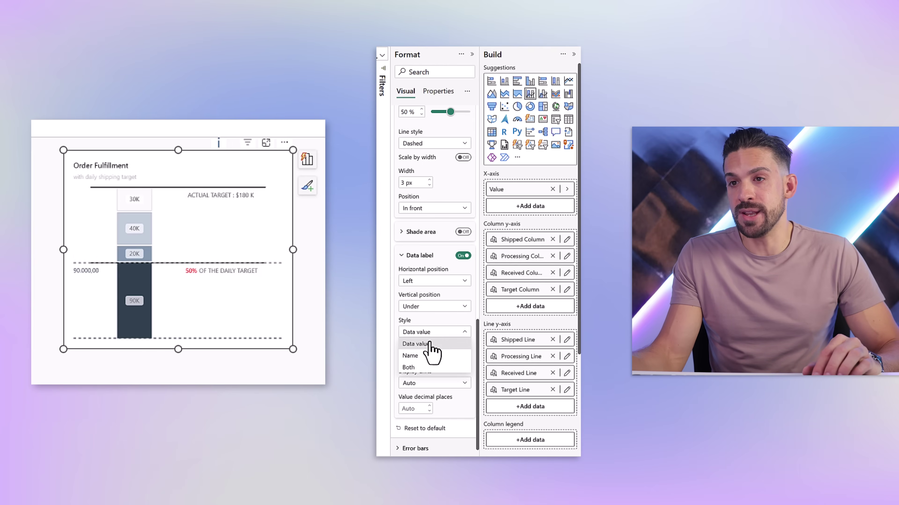
left_click(430, 356)
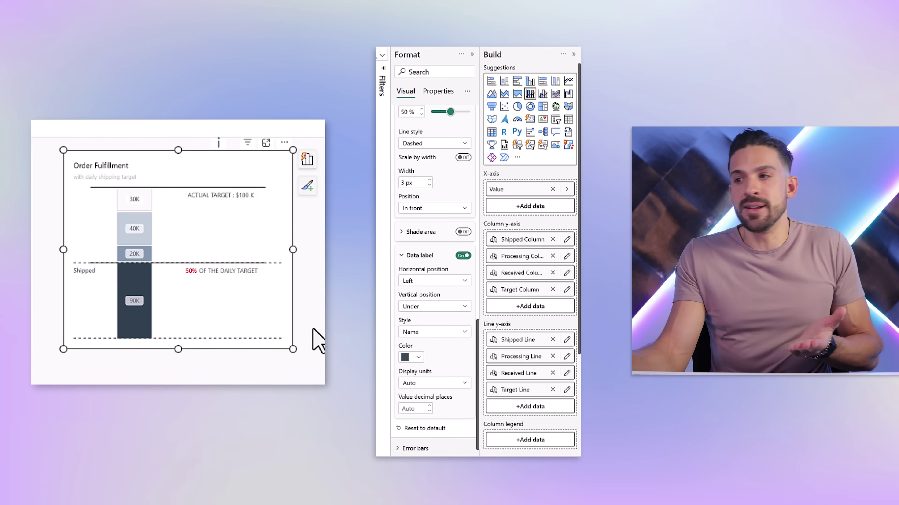
Step: Set the Shipped reference line's transparency to 100%
left_click(416, 256)
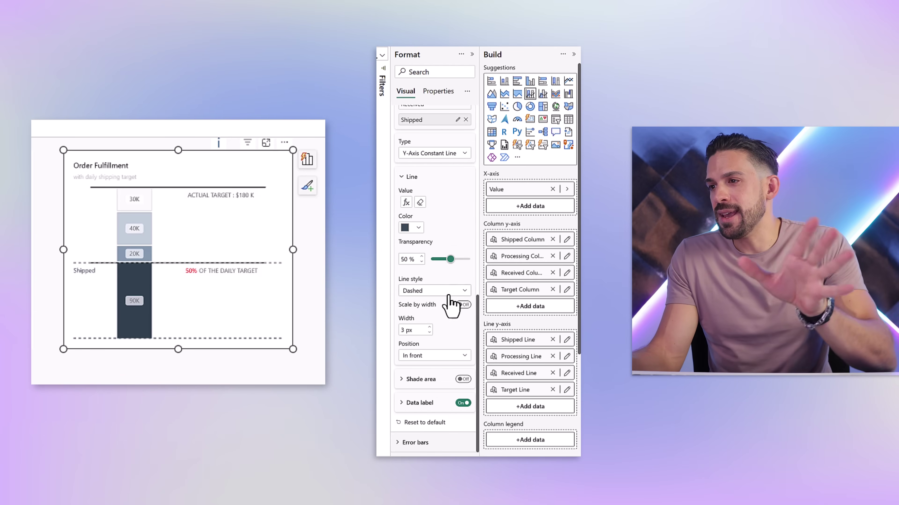
left_click_drag(450, 260, 471, 259)
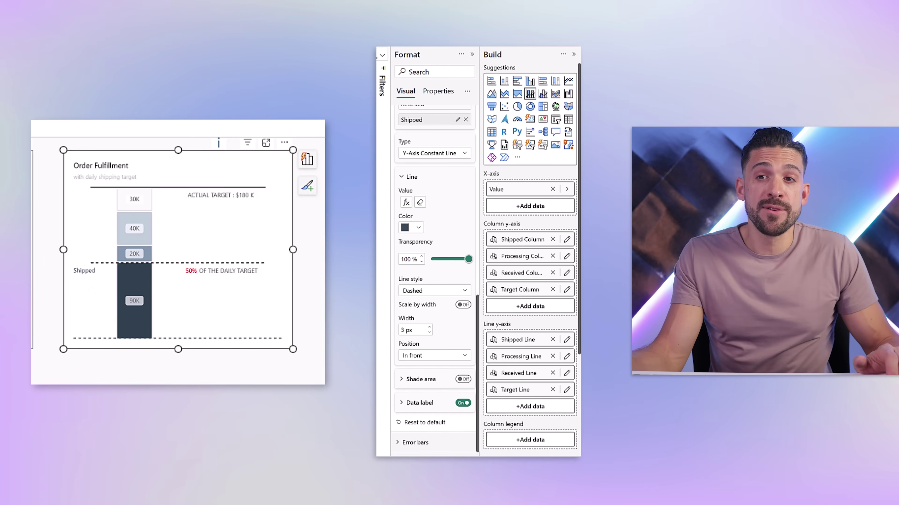
Step: Open the conditional formatting settings for the Processing reference line's value
scroll(430, 180, "up", 3)
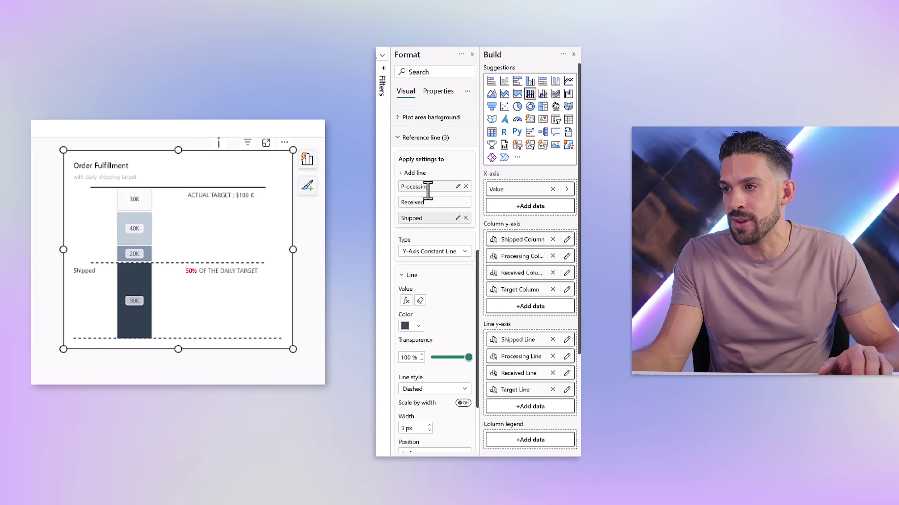
left_click(437, 217)
scroll(450, 255, "down", 3)
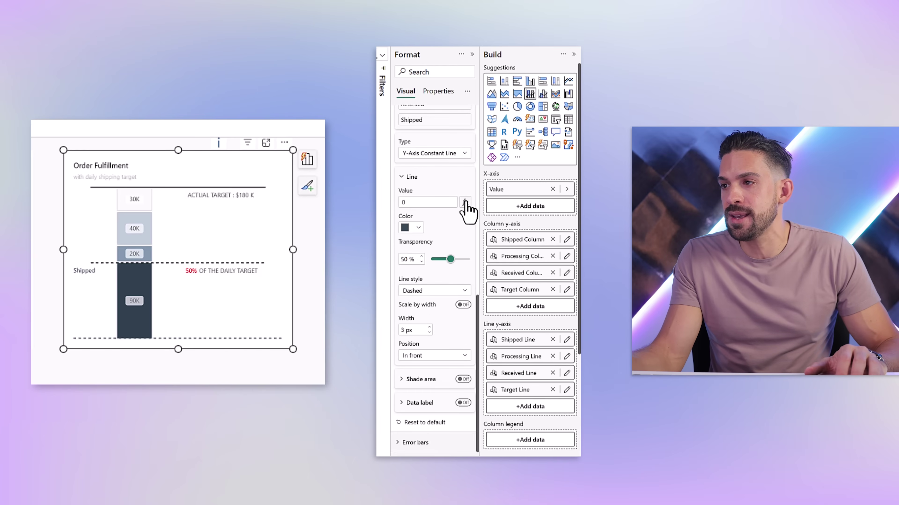
left_click(465, 203)
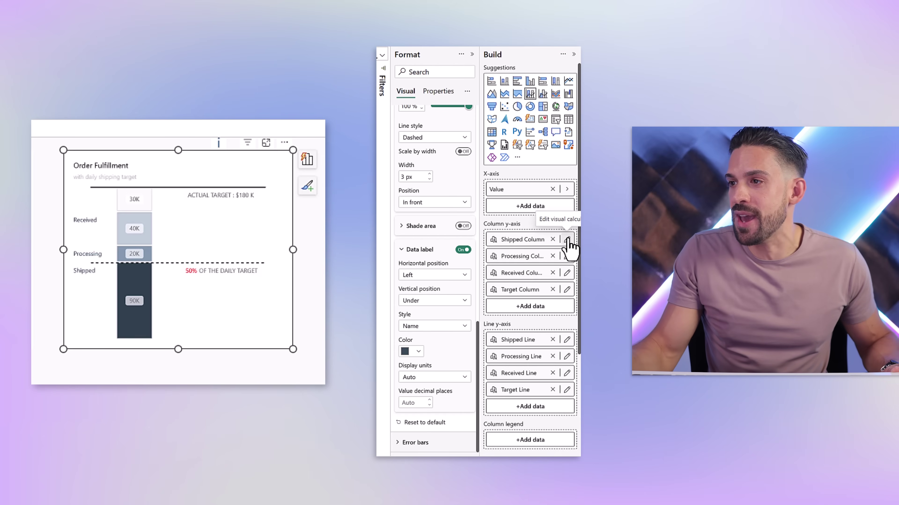
Step: Enable error bars for the Target Line series
left_click(404, 250)
scroll(418, 233, "up", 3)
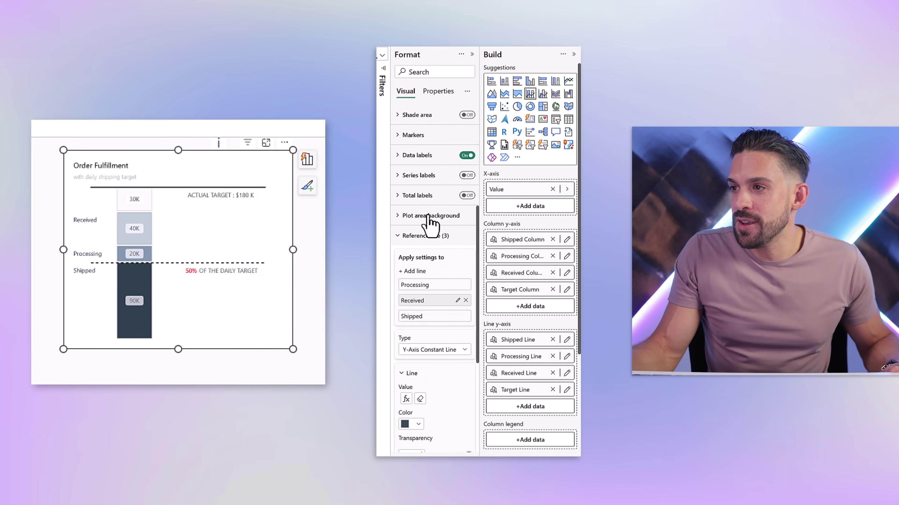
left_click(426, 236)
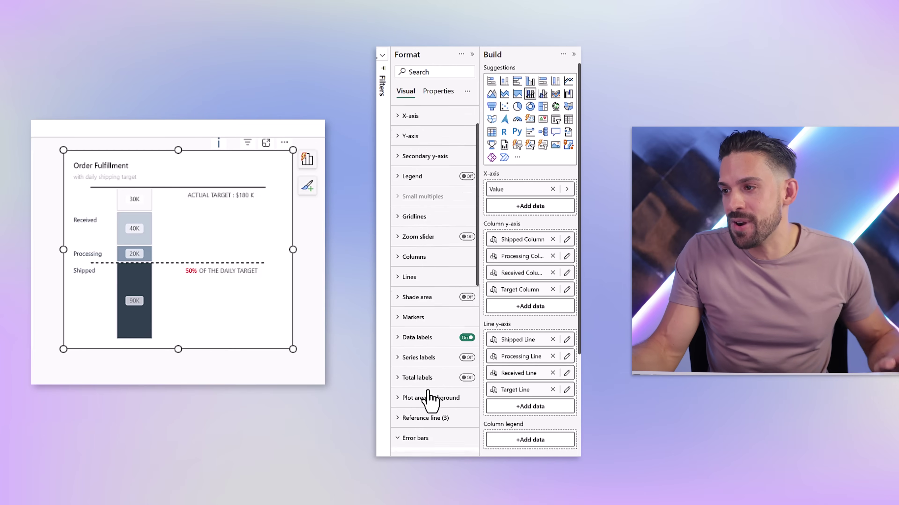
scroll(430, 399, "down", 8)
left_click(455, 150)
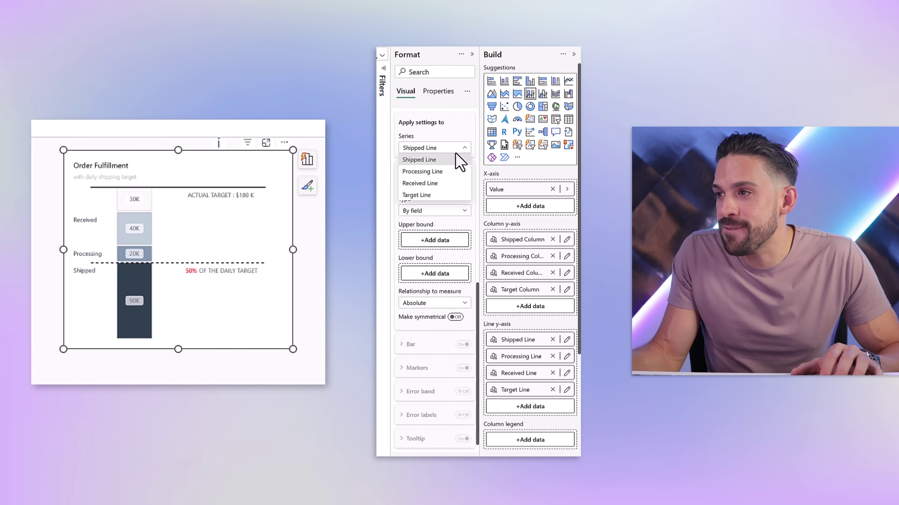
left_click(435, 196)
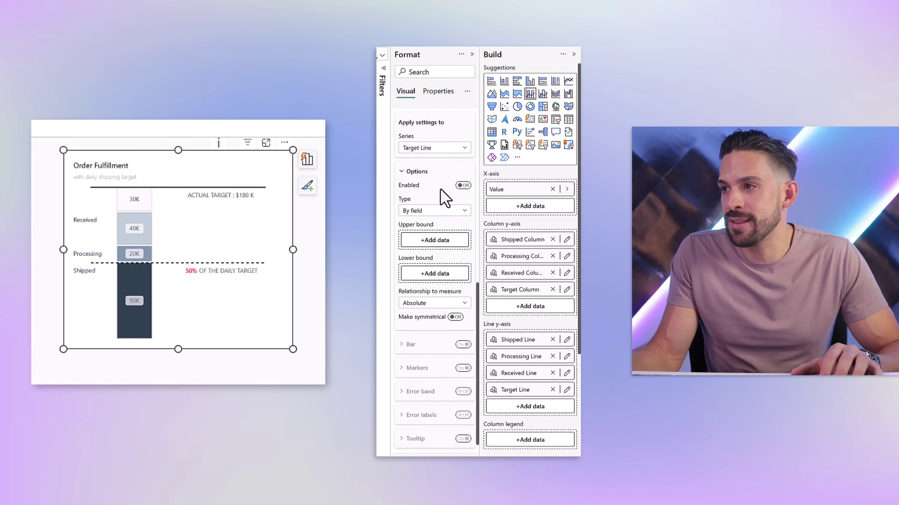
left_click(461, 186)
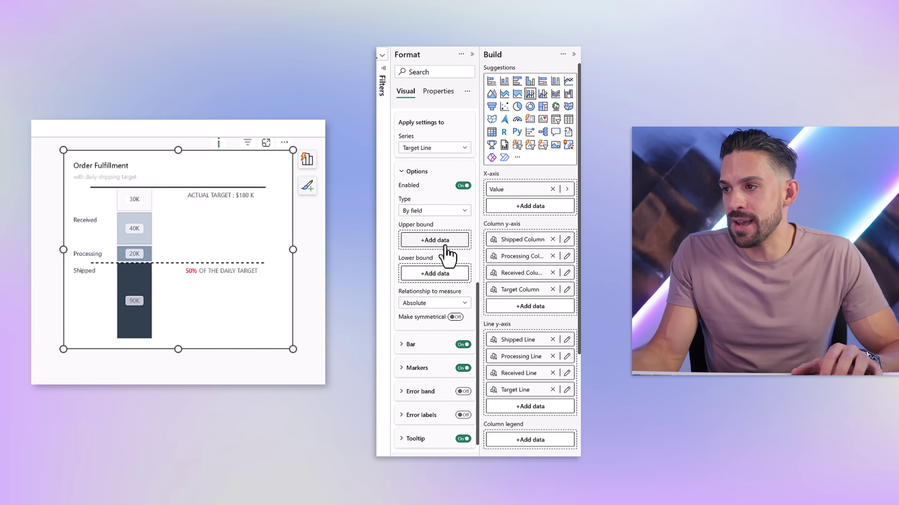
Step: Assign the errorbar top measure as the Target Line error bar's upper bound and errorbar bottom as its lower bound
left_click(436, 241)
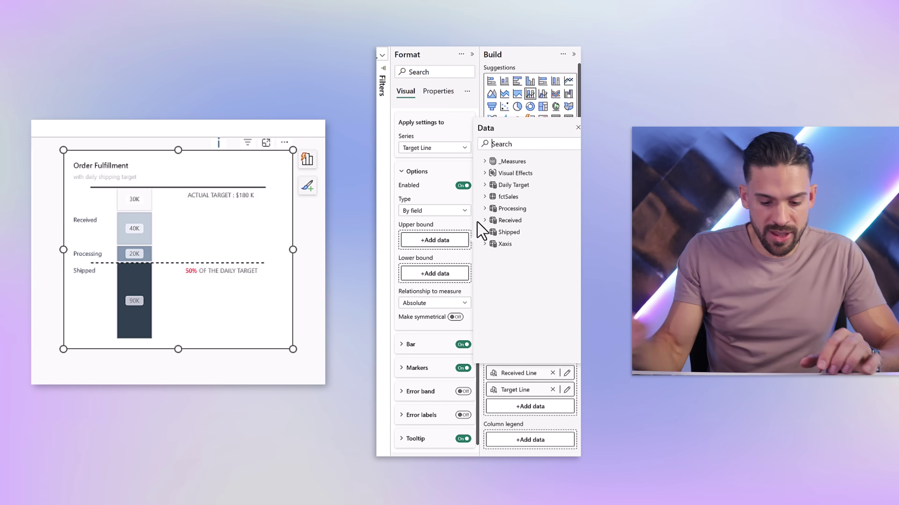
type("error")
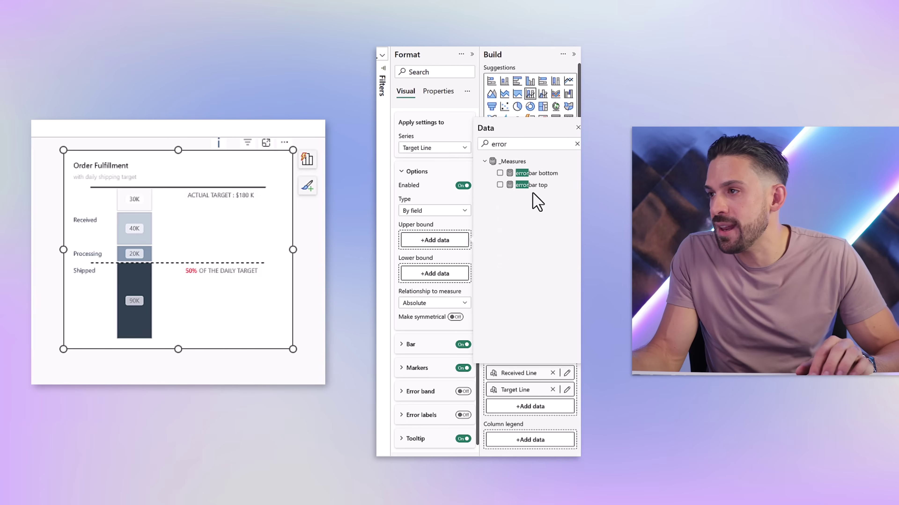
left_click(499, 185)
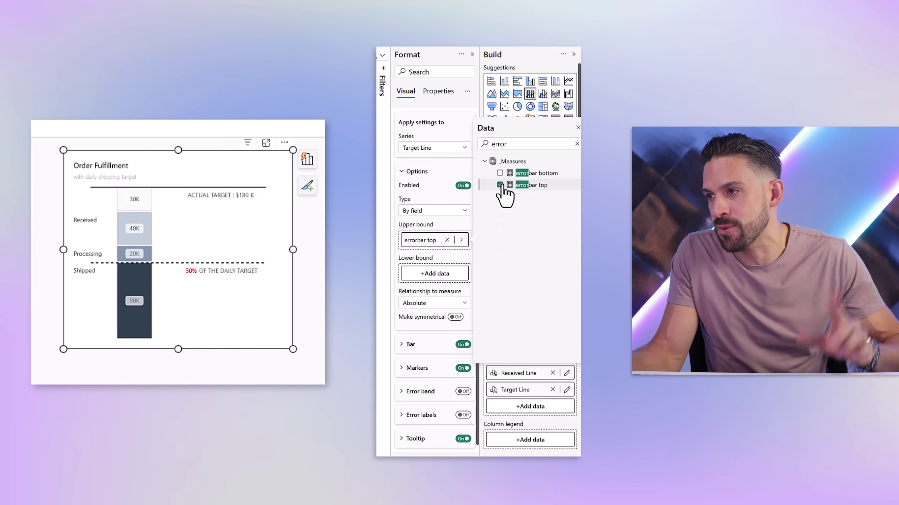
left_click(425, 277)
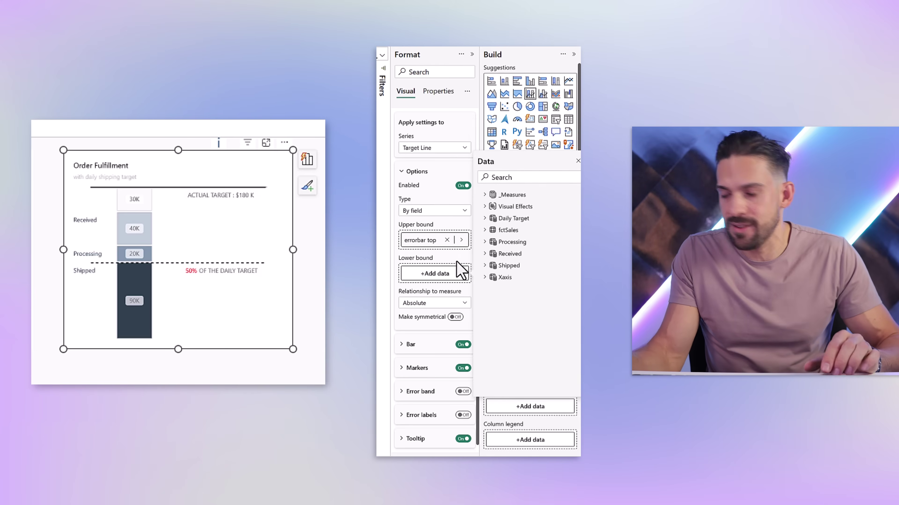
type("erro")
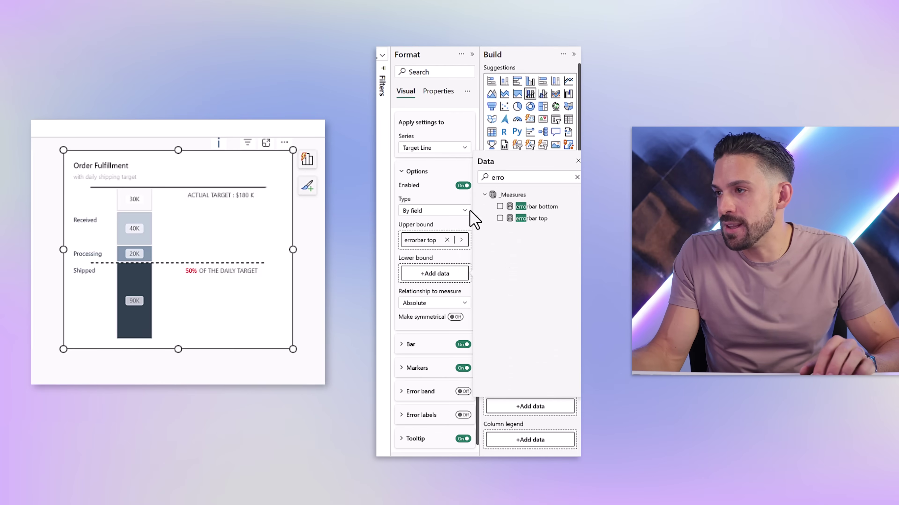
left_click(499, 207)
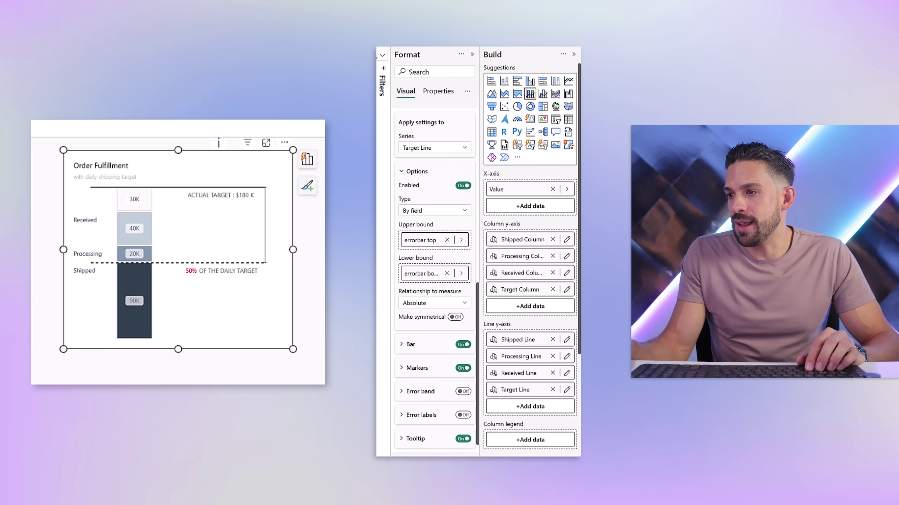
Step: Set the Target Line error bar's bar color to black
left_click(413, 345)
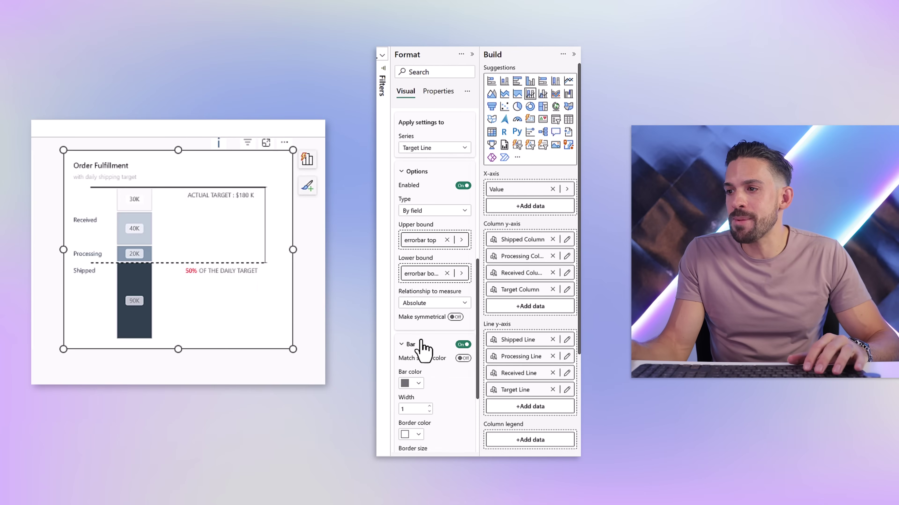
left_click(421, 285)
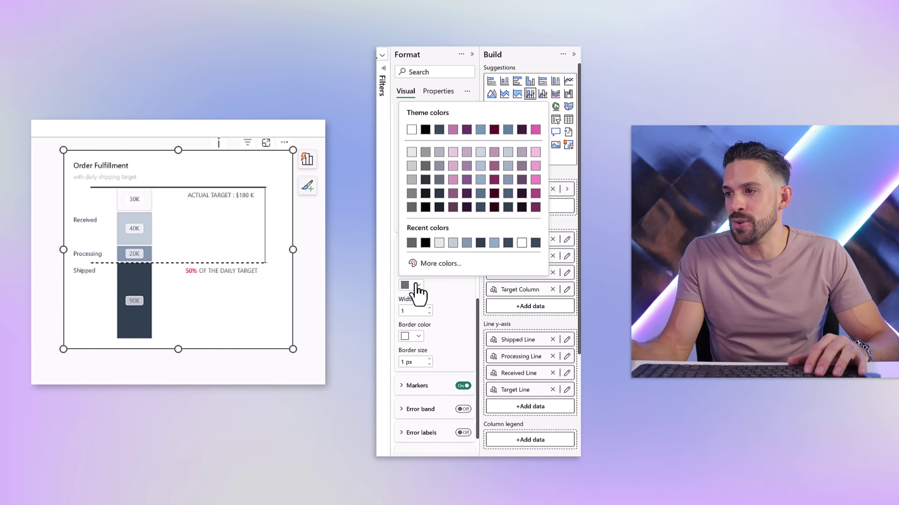
left_click(426, 131)
scroll(458, 296, "down", 2)
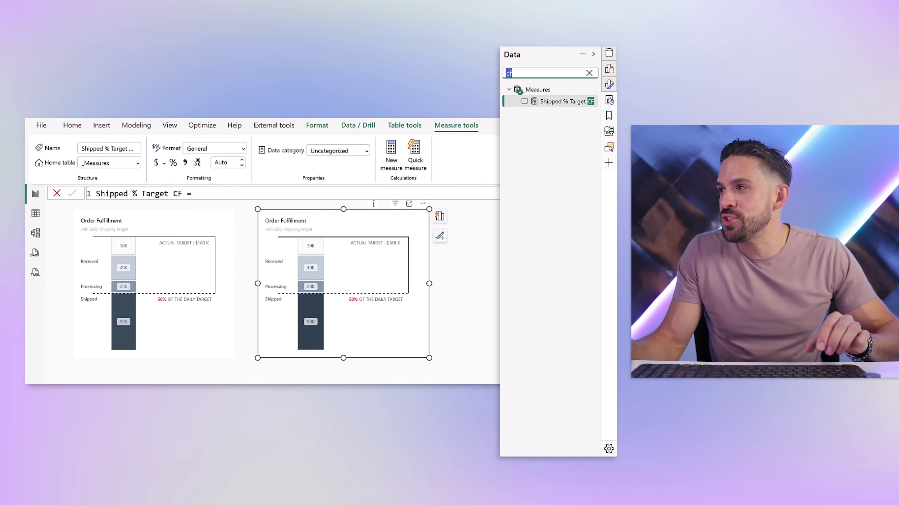
Step: Search the data fields for error and view the formula of the errorbar bottom measure
type("error")
left_click(566, 102)
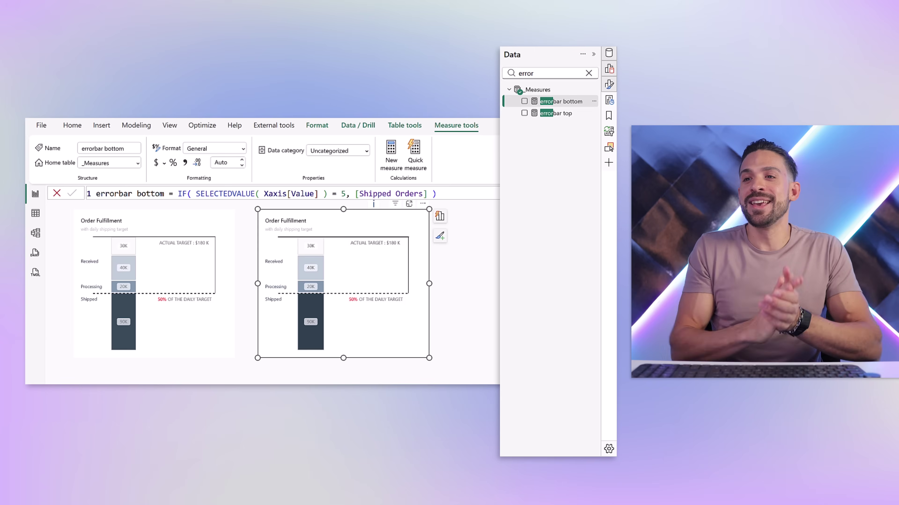
key("Escape")
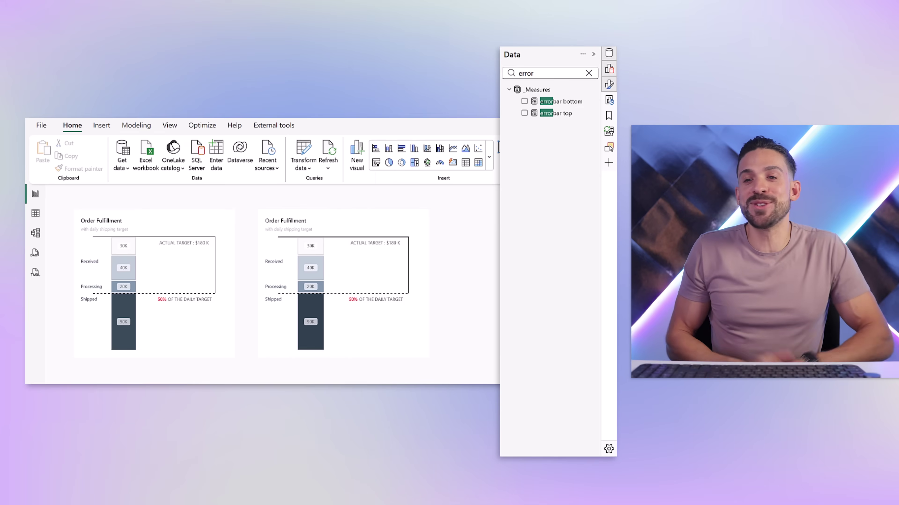